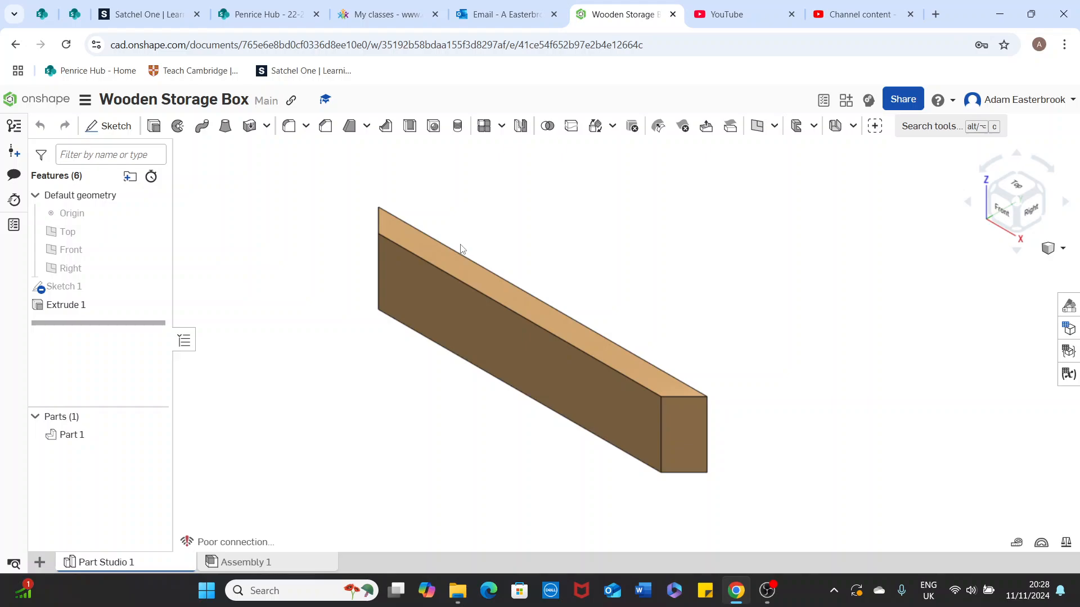
# - Rename the Part Studio 1 tab holding the wooden board to 'Side Piece'
pyautogui.moveTo(110, 566)
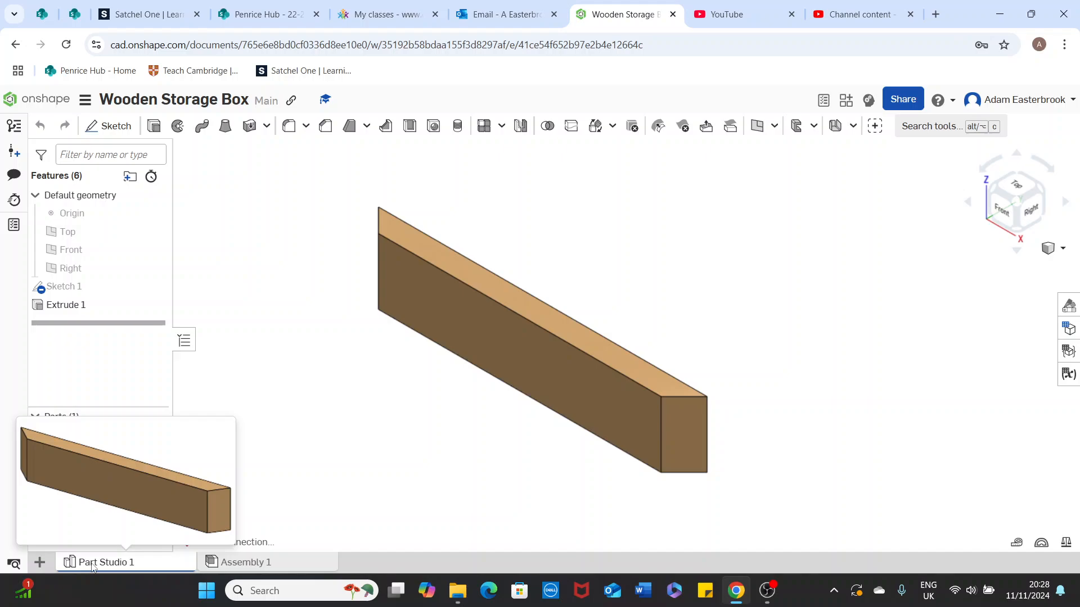
pyautogui.rightClick(94, 567)
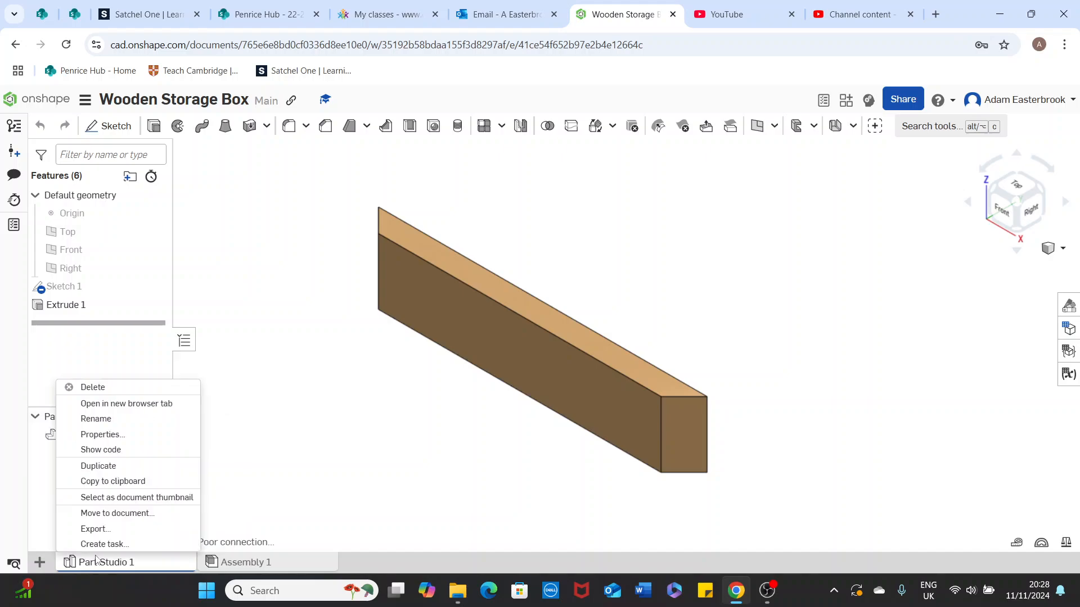
pyautogui.click(94, 419)
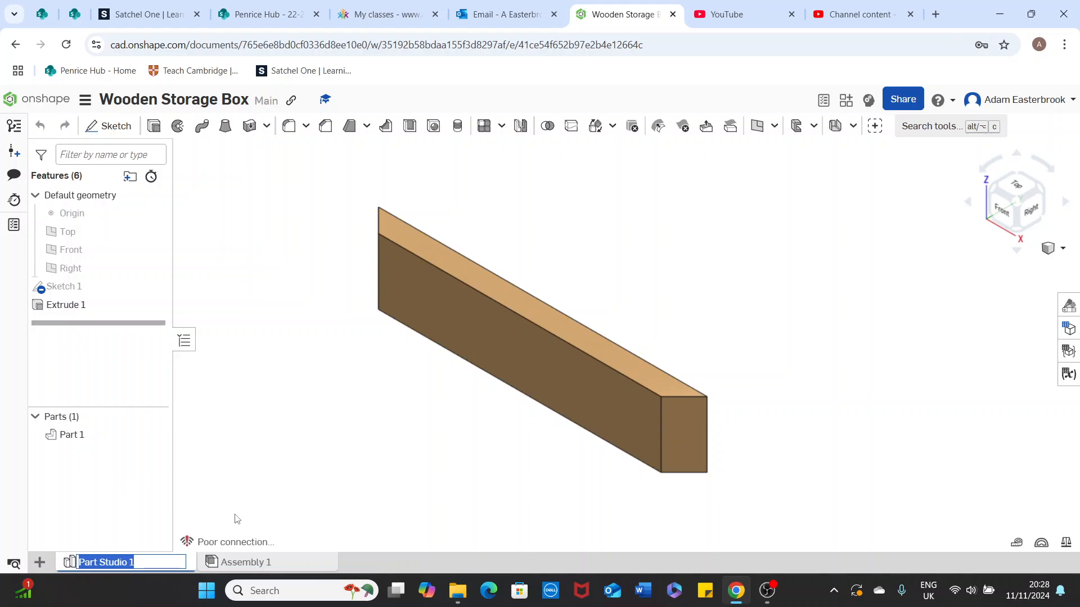
pyautogui.write('S')
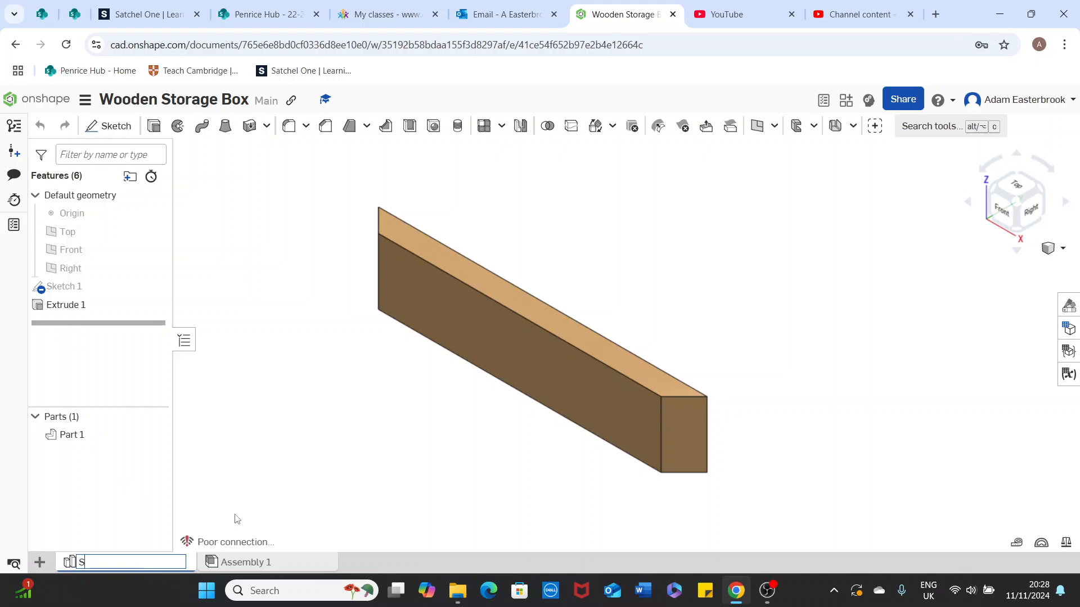
pyautogui.write('ide Piece')
pyautogui.click(291, 477)
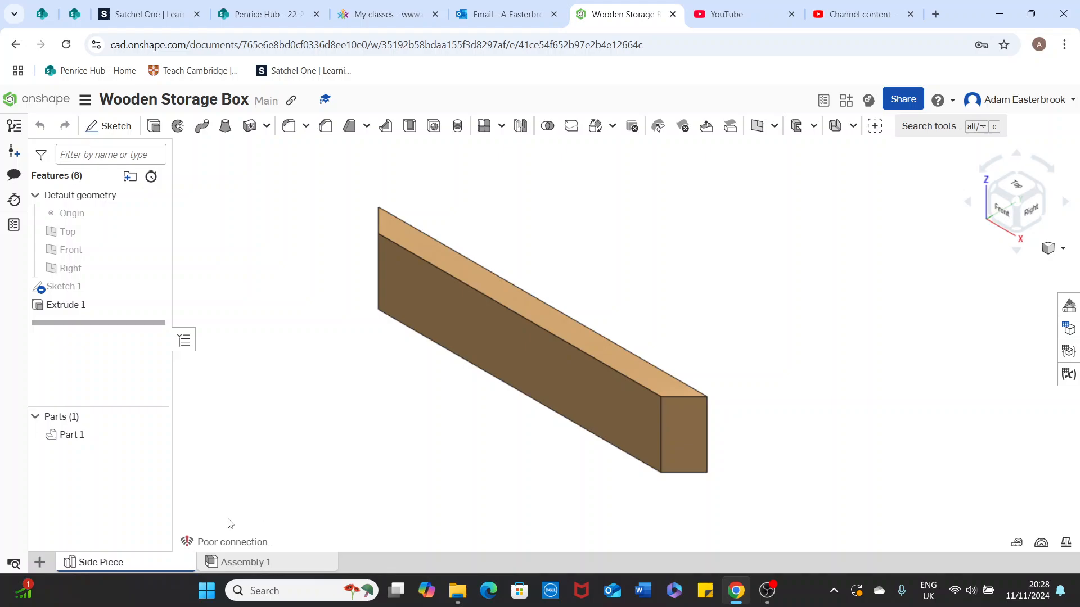
# - Add a new Part Studio to the Wooden Storage Box document
pyautogui.click(40, 563)
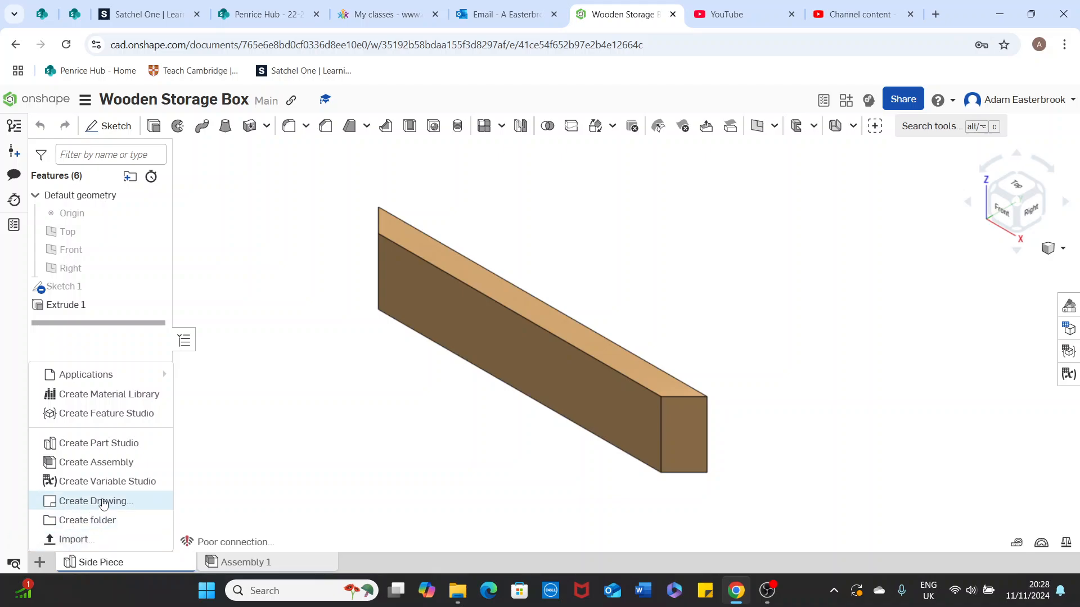
pyautogui.click(366, 417)
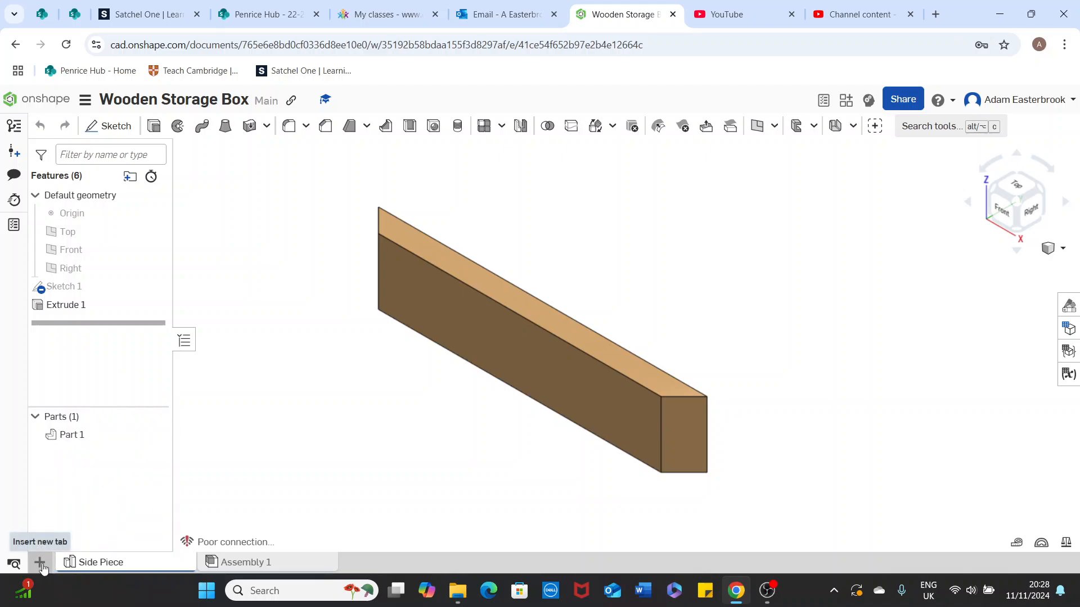
pyautogui.click(40, 564)
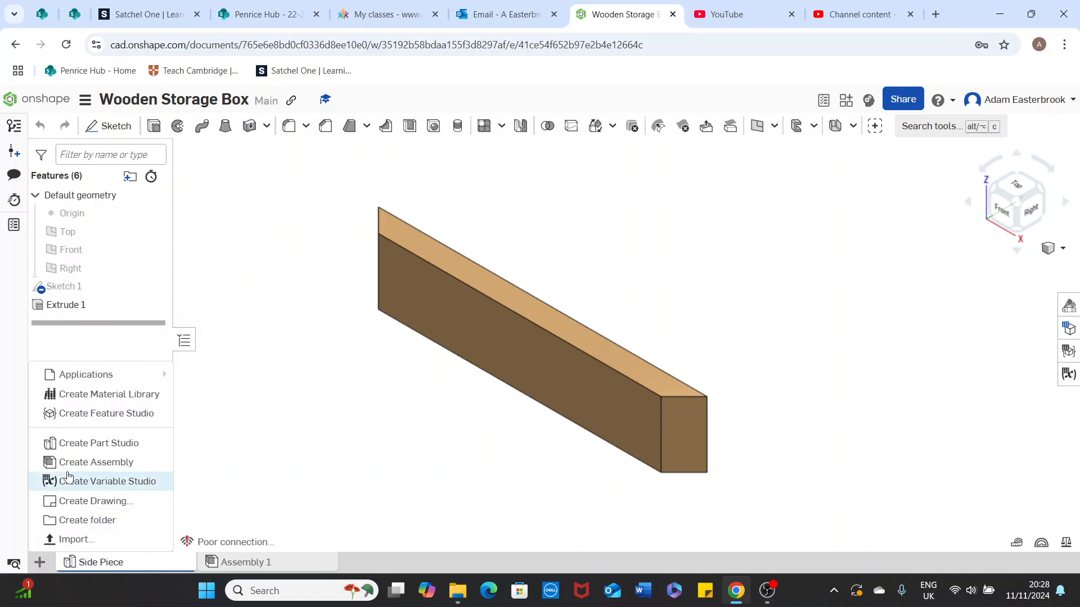
pyautogui.click(87, 444)
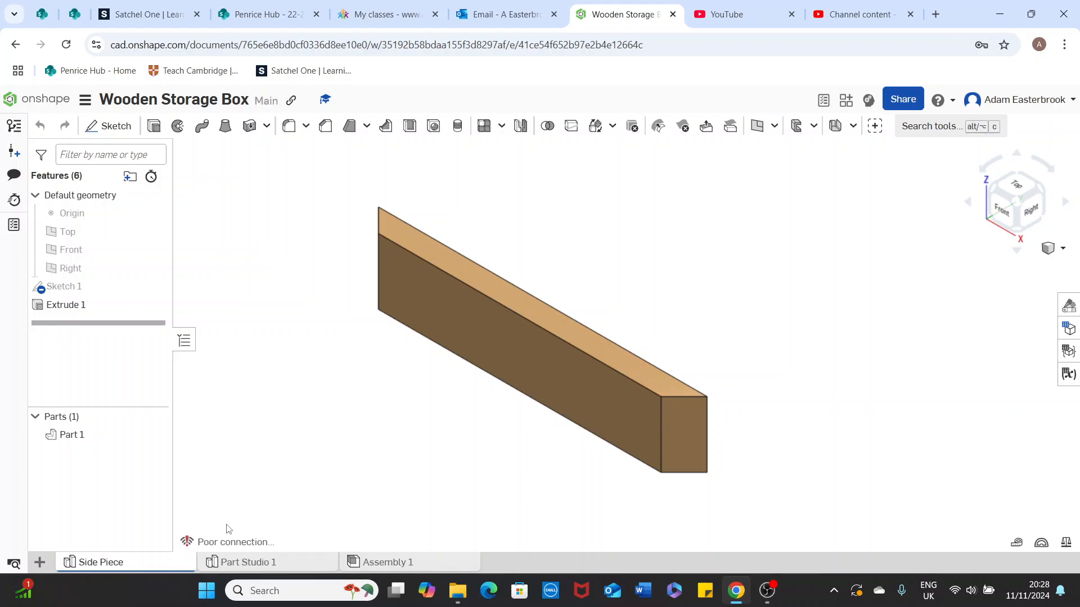
# - Rename the new Part Studio 1 to 'End Piece'
pyautogui.click(236, 559)
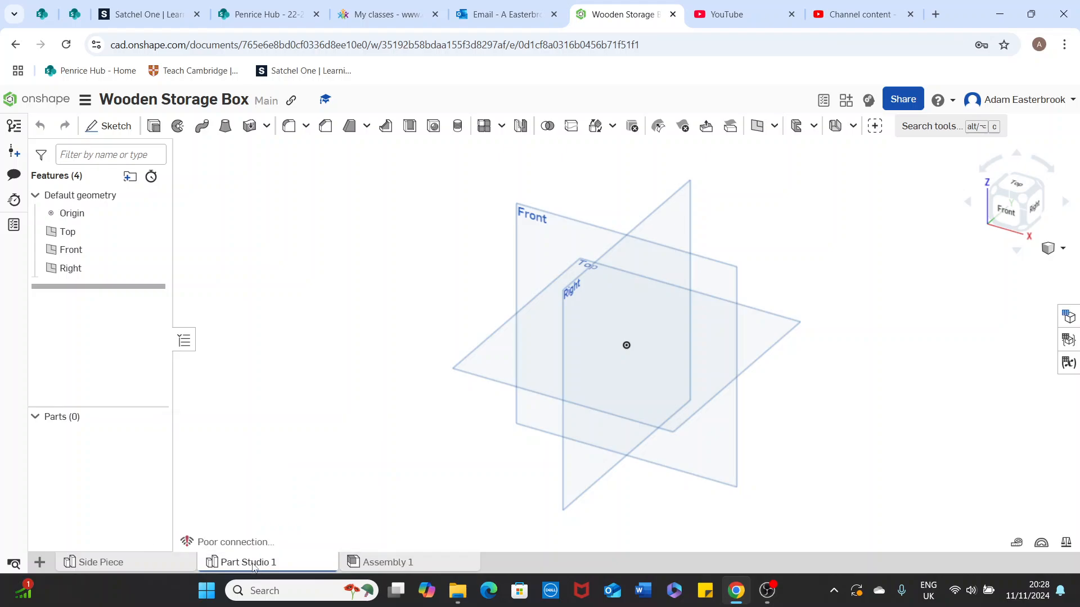
pyautogui.rightClick(257, 564)
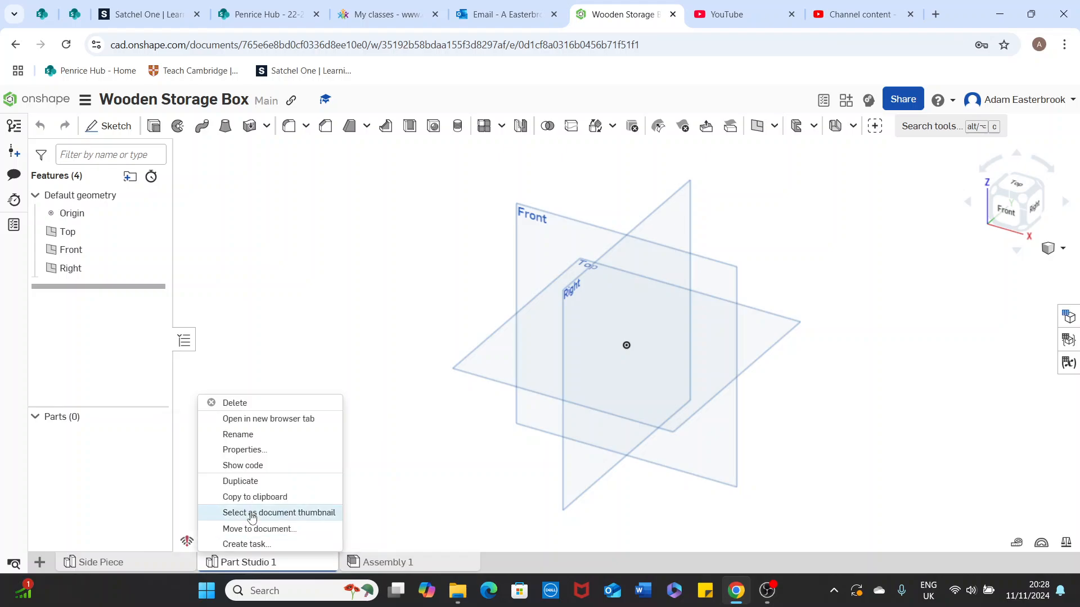
pyautogui.click(252, 436)
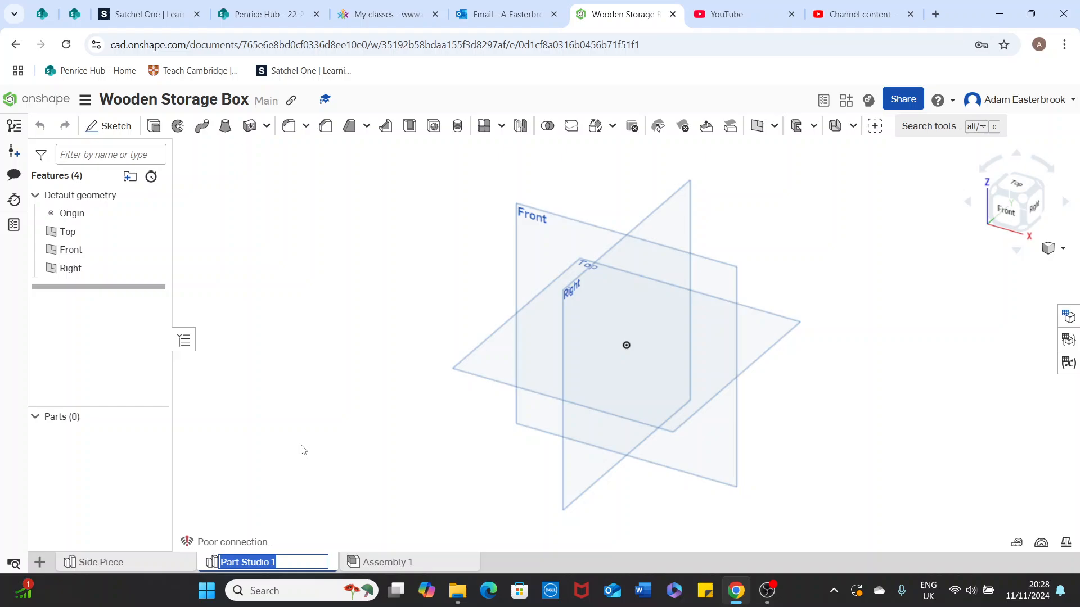
pyautogui.write('End Piece')
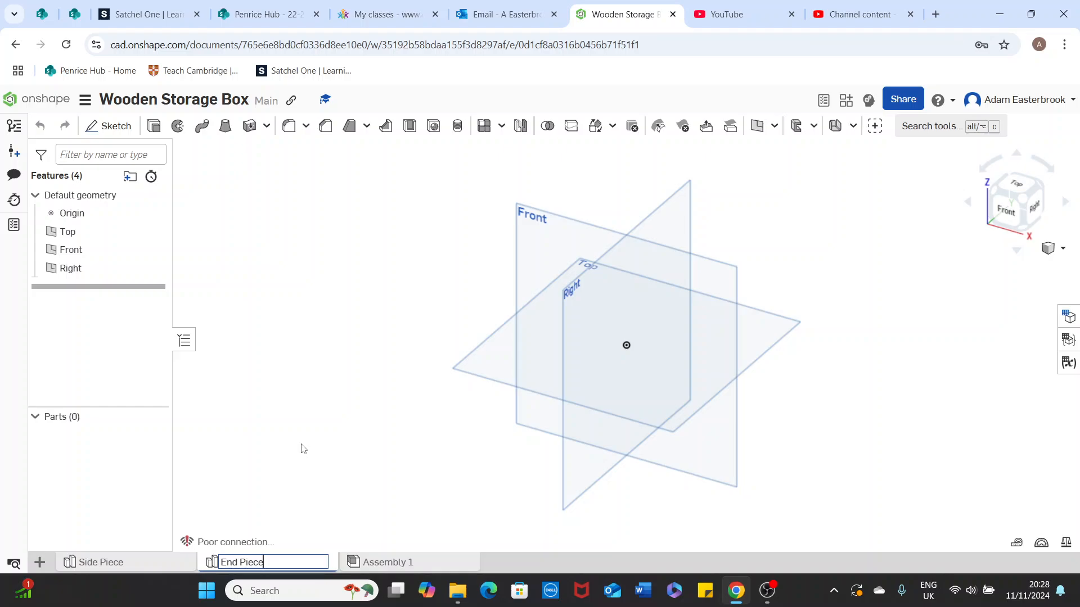
pyautogui.press('Return')
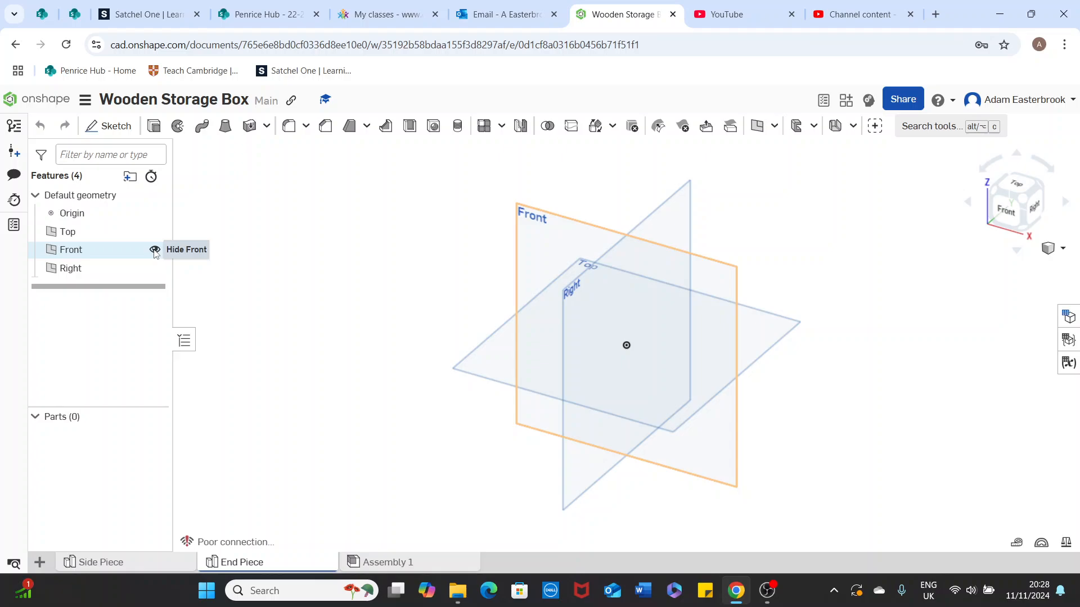
# - Hide the Front and Right planes and view the Top plane face-on
pyautogui.click(154, 249)
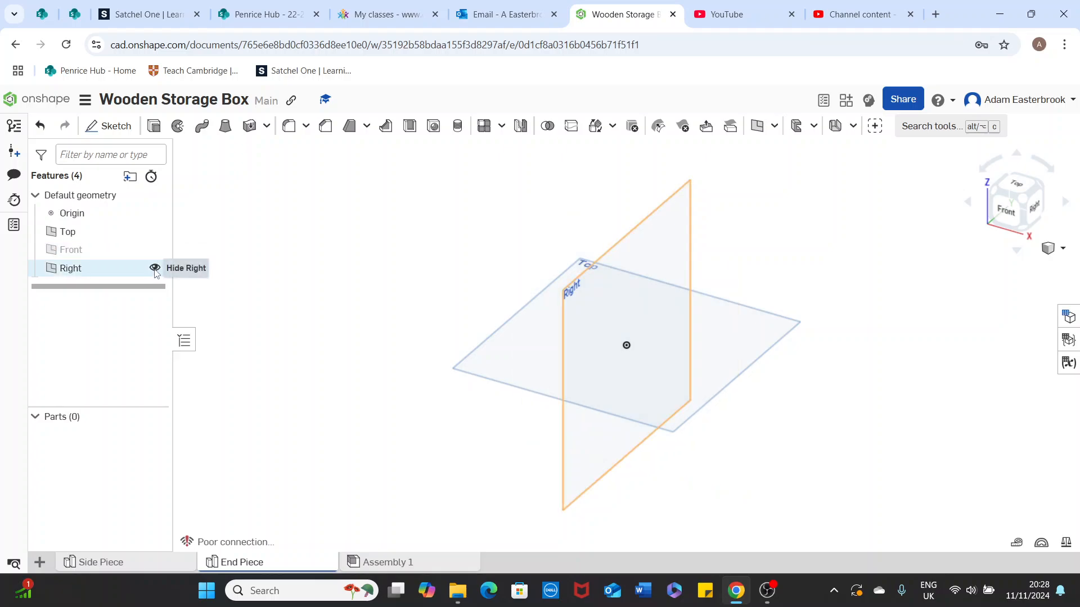
pyautogui.click(155, 269)
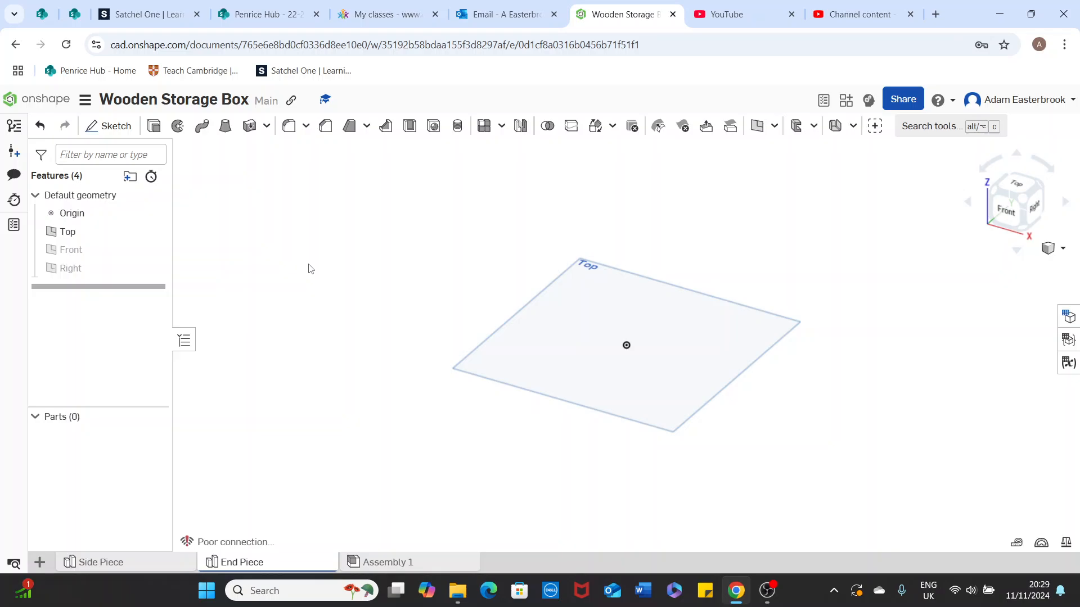
pyautogui.click(1007, 190)
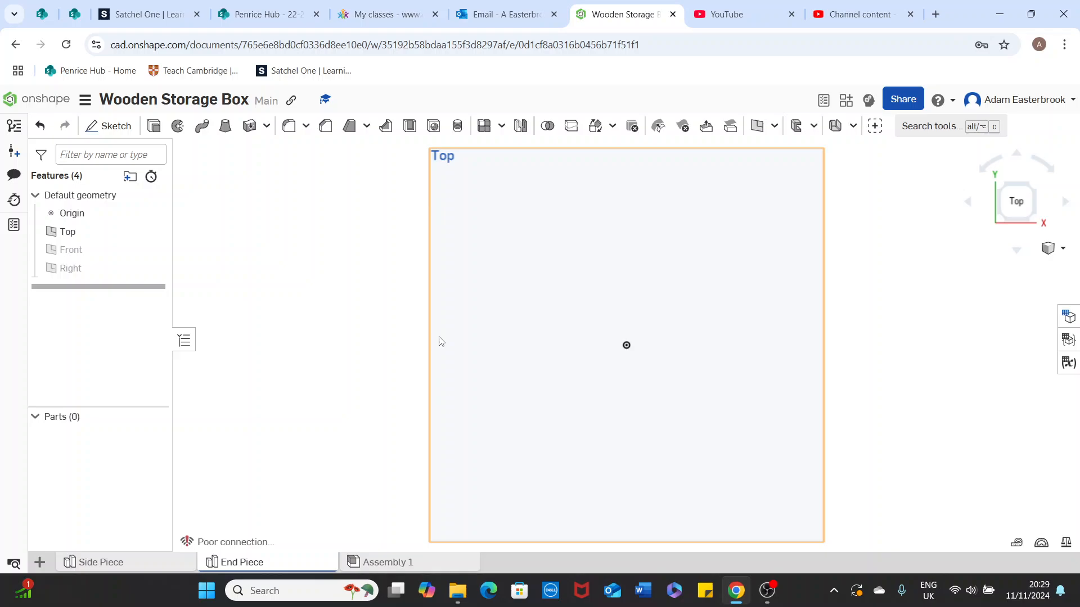
# - Create Sketch 1 on the Top plane of the End Piece studio
pyautogui.click(112, 127)
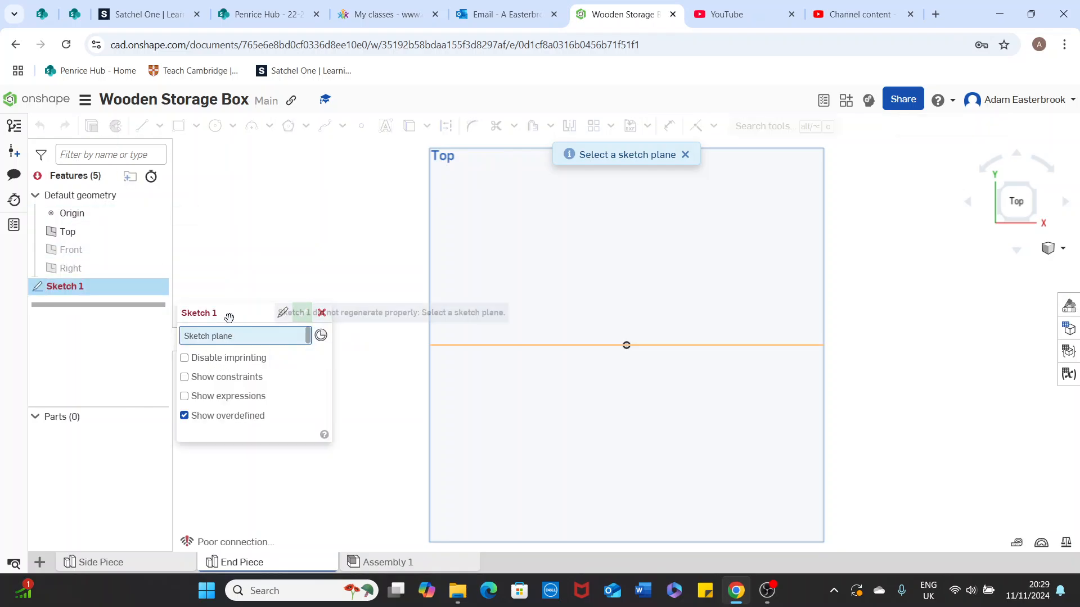
pyautogui.moveTo(229, 313); pyautogui.dragTo(233, 149)
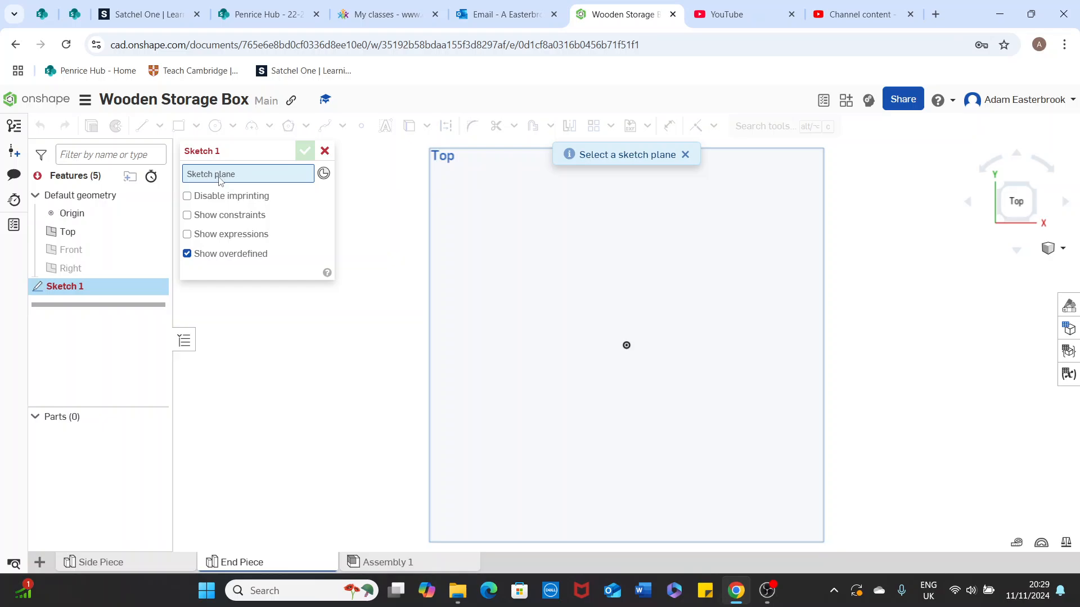
pyautogui.click(94, 236)
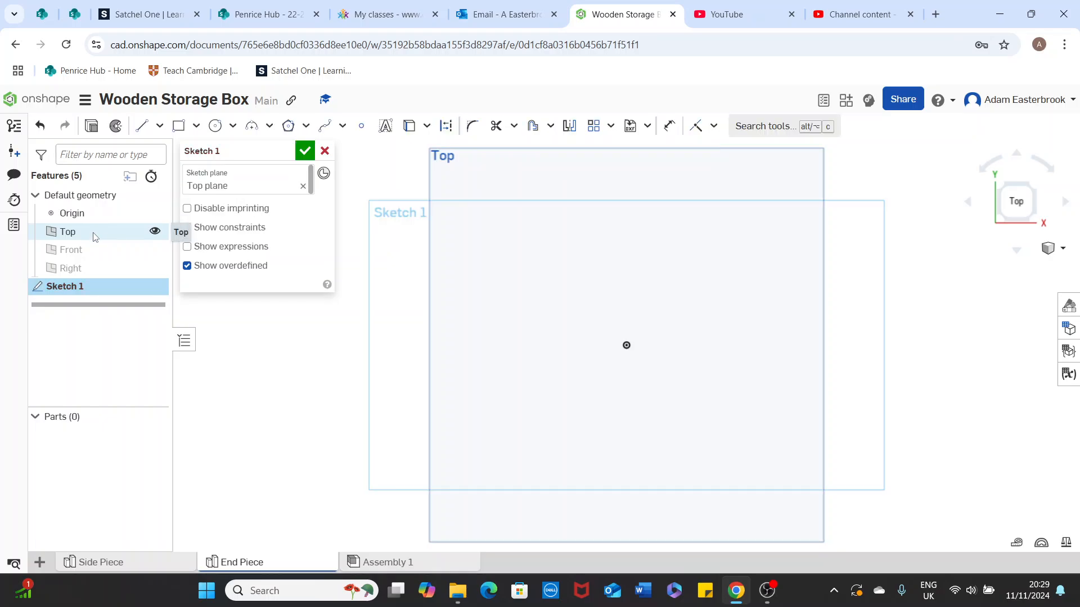
# - Draw a corner rectangle of roughly 113 by 15 spanning the origin
pyautogui.click(195, 128)
pyautogui.click(209, 153)
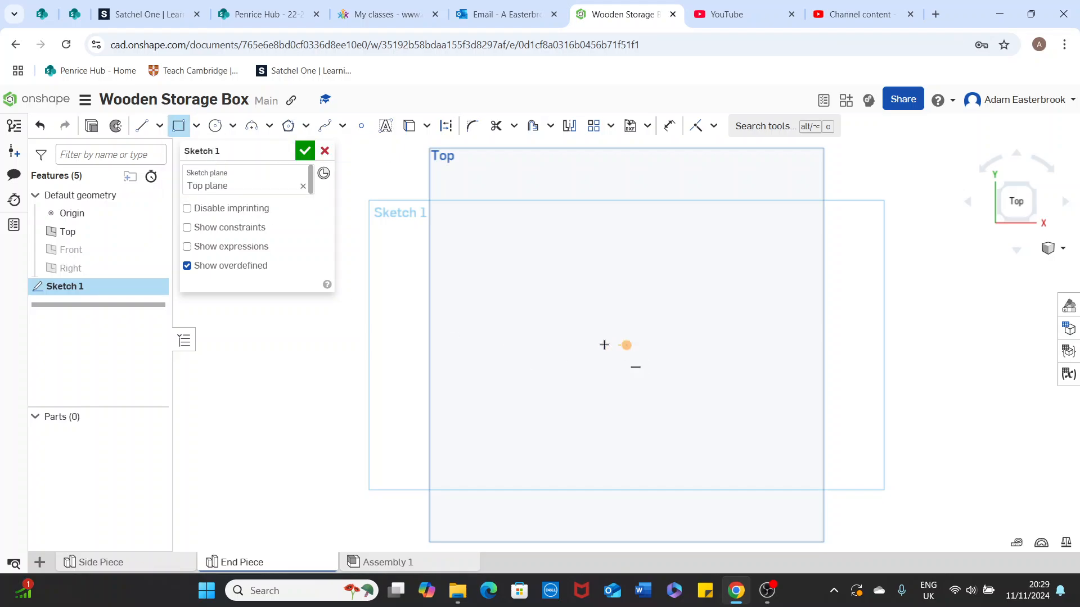
pyautogui.click(492, 317)
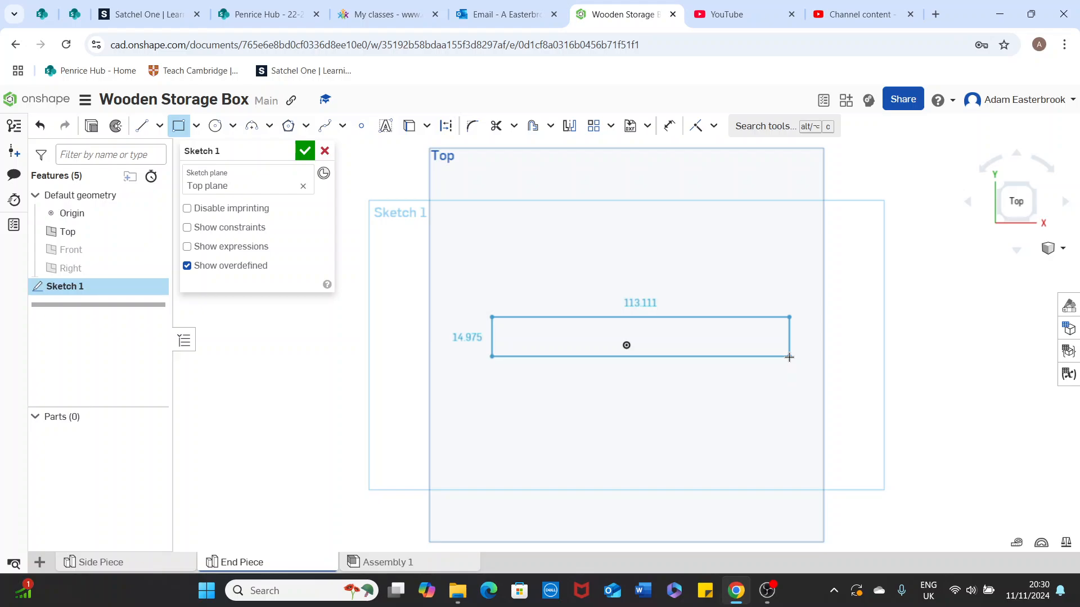
pyautogui.click(789, 357)
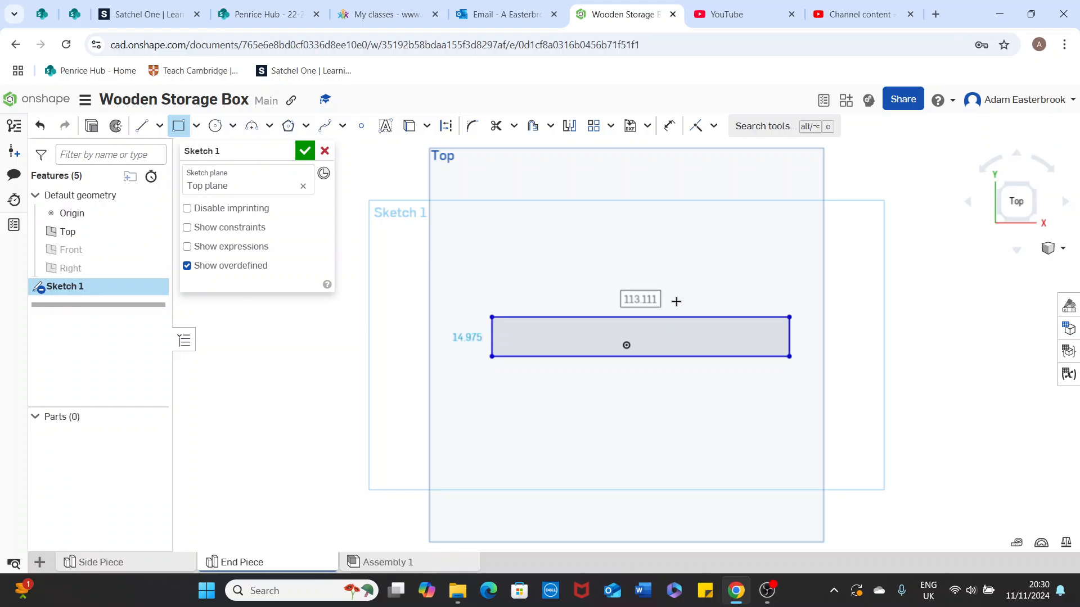
# - Dimension the rectangle 80 mm wide and 14 mm tall, moving the 14 label clear
pyautogui.click(676, 301)
pyautogui.write('80mm')
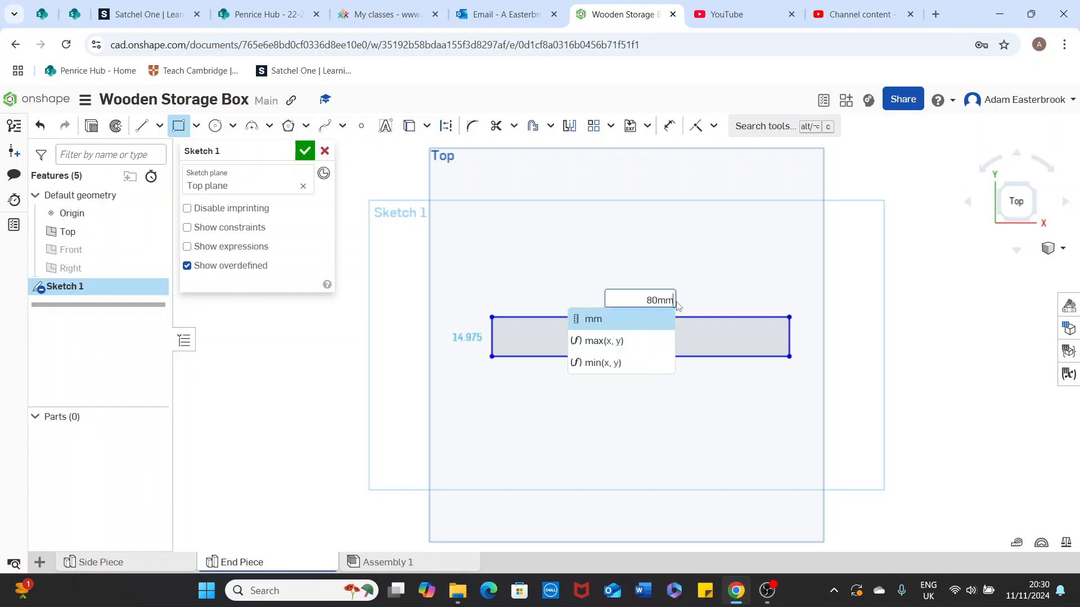
pyautogui.press('Return')
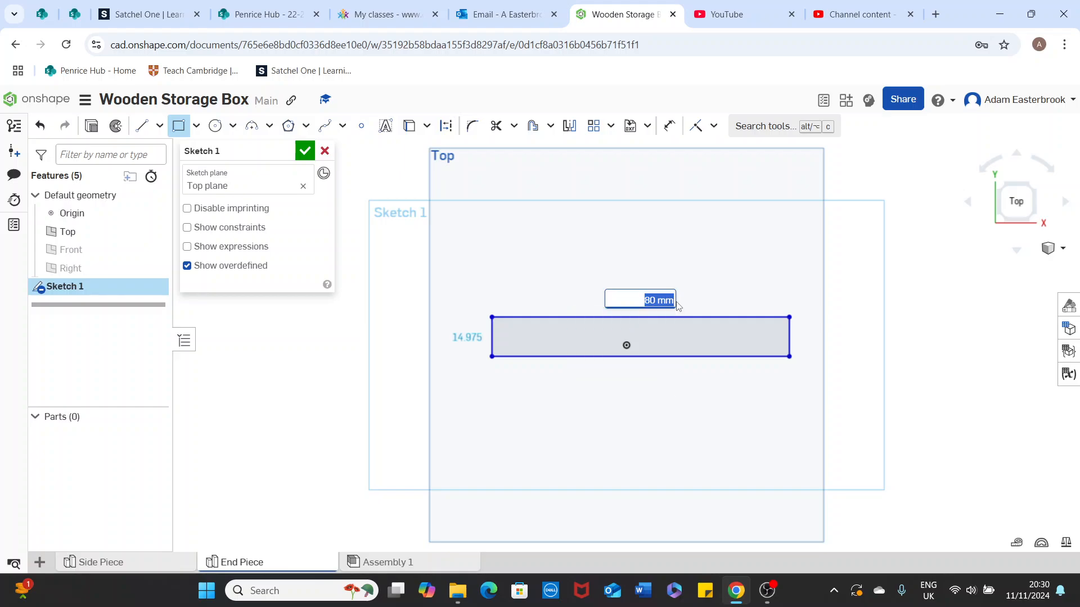
pyautogui.press('Return')
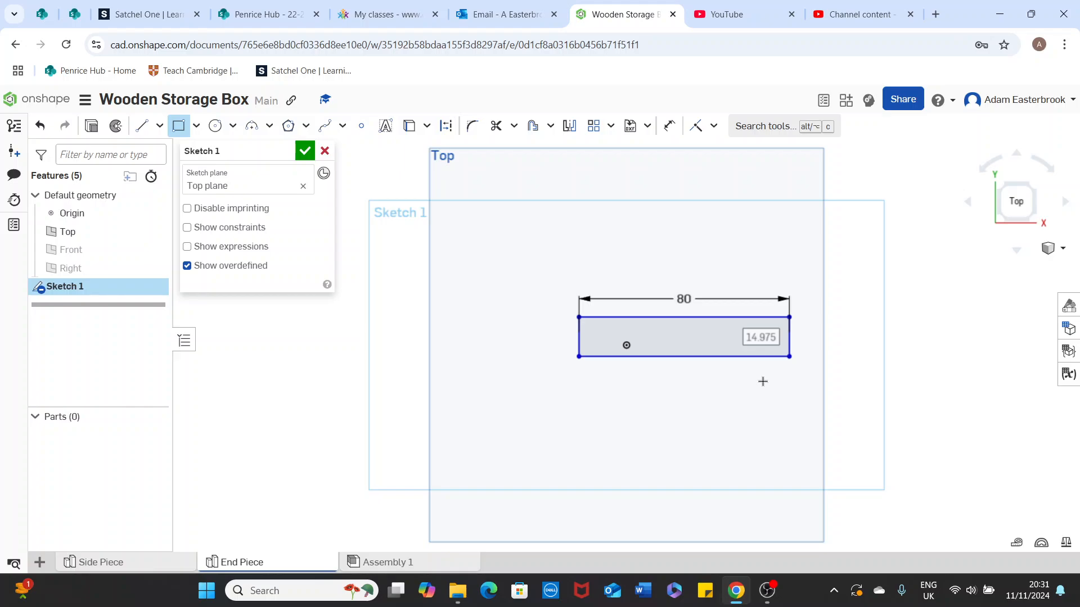
pyautogui.write('14')
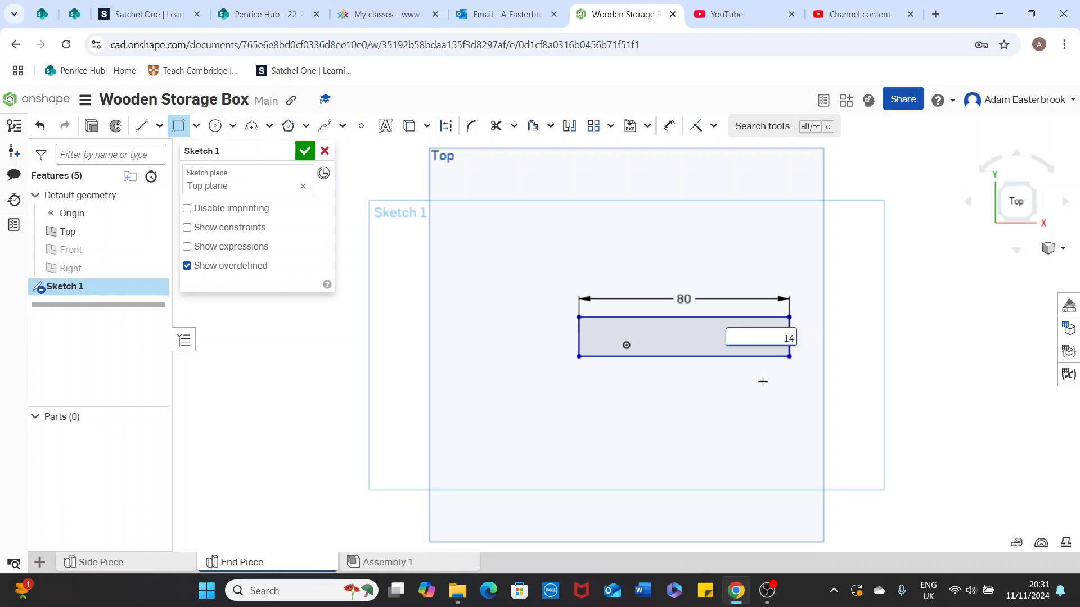
pyautogui.write(' mm')
pyautogui.press('Return')
pyautogui.press('Return')
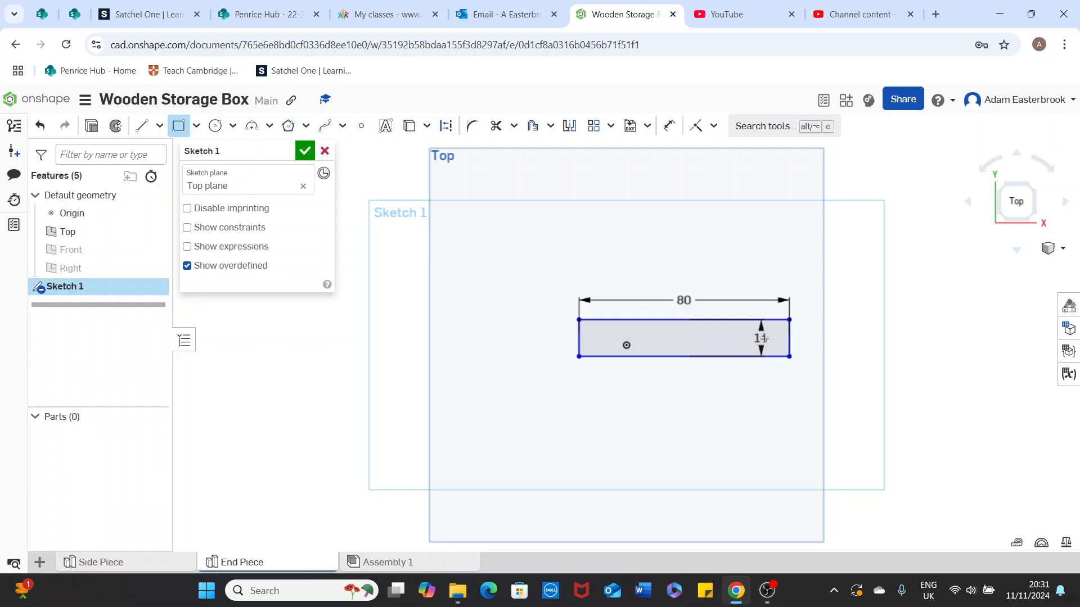
pyautogui.click(668, 129)
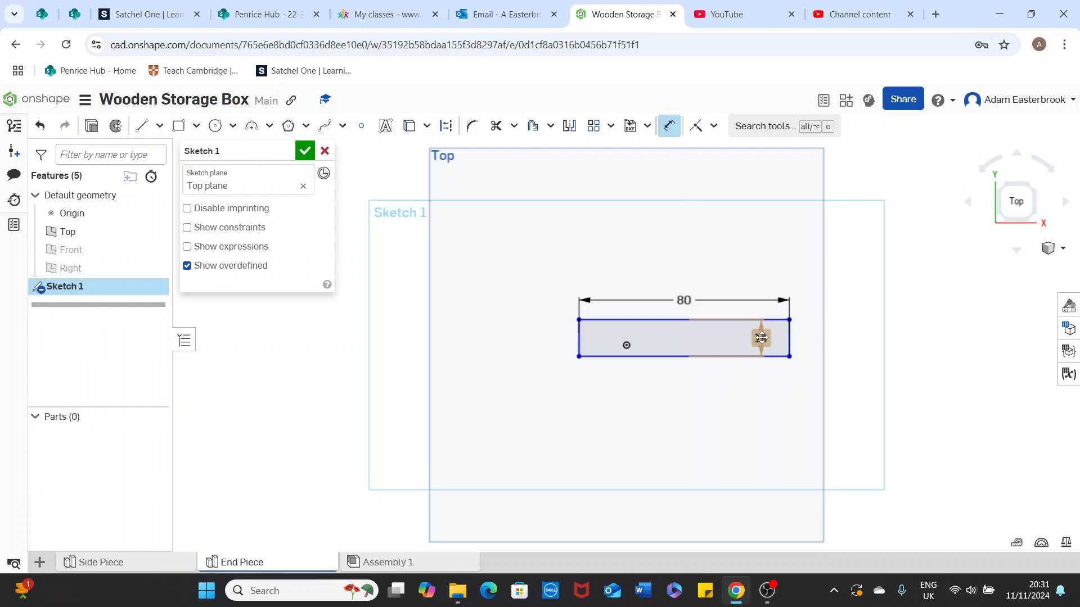
pyautogui.moveTo(761, 337); pyautogui.dragTo(814, 385)
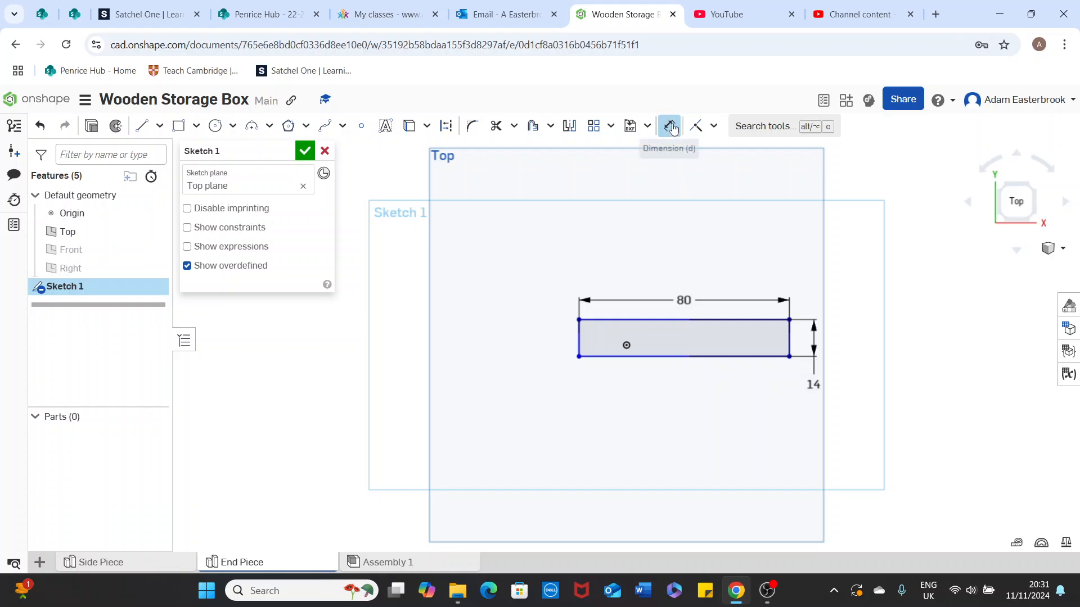
# - Draw a slanted line from the rectangle's top-left corner down to its bottom edge
pyautogui.click(143, 127)
pyautogui.scroll(2, 603, 307)
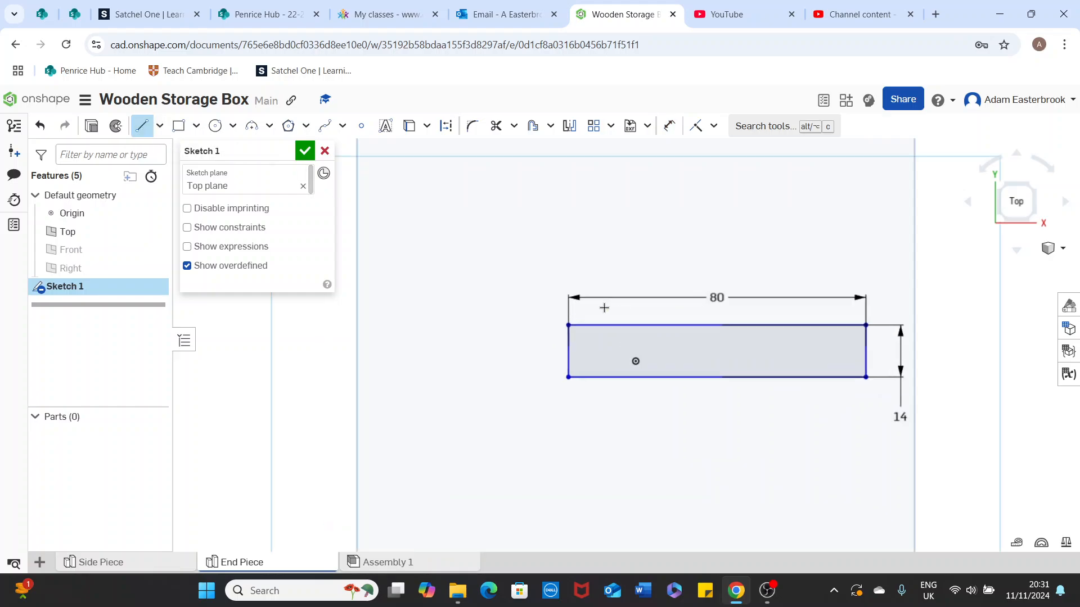
pyautogui.scroll(1, 618, 256)
pyautogui.scroll(1, 548, 263)
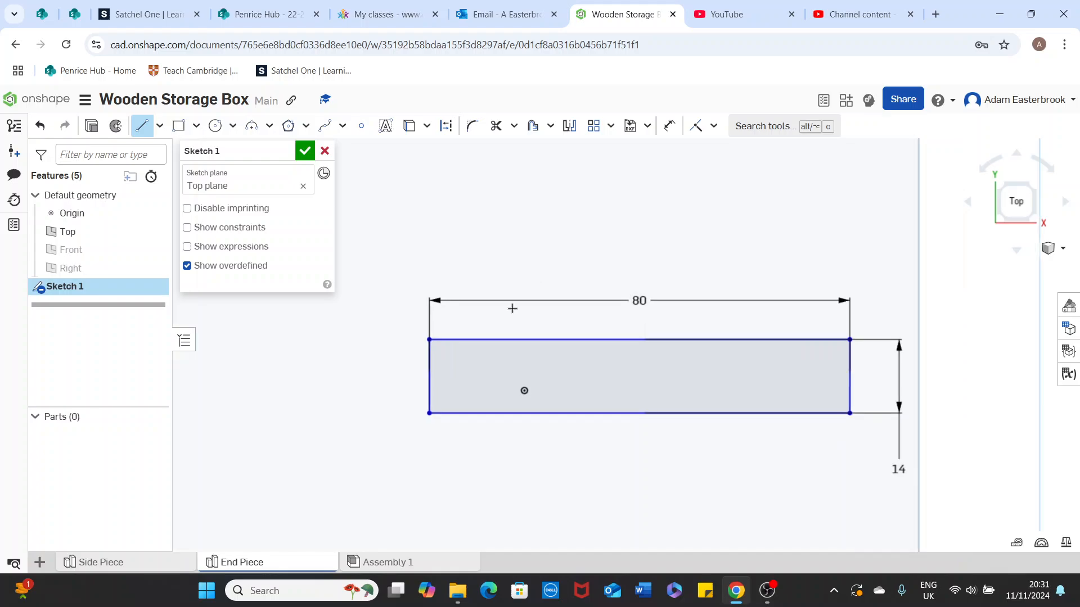
pyautogui.click(430, 340)
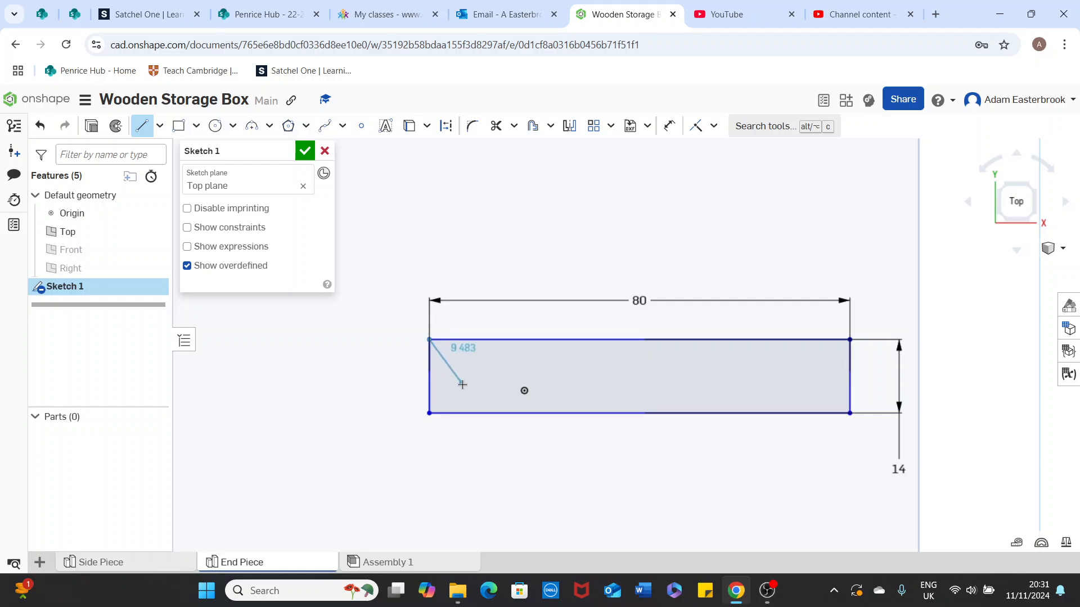
pyautogui.click(508, 412)
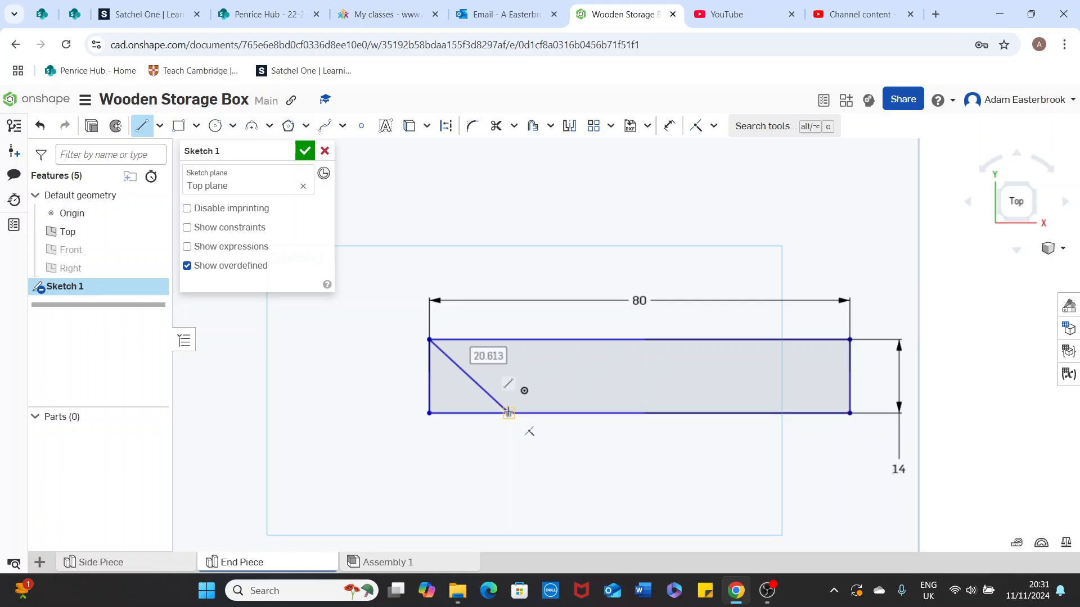
pyautogui.rightClick(541, 469)
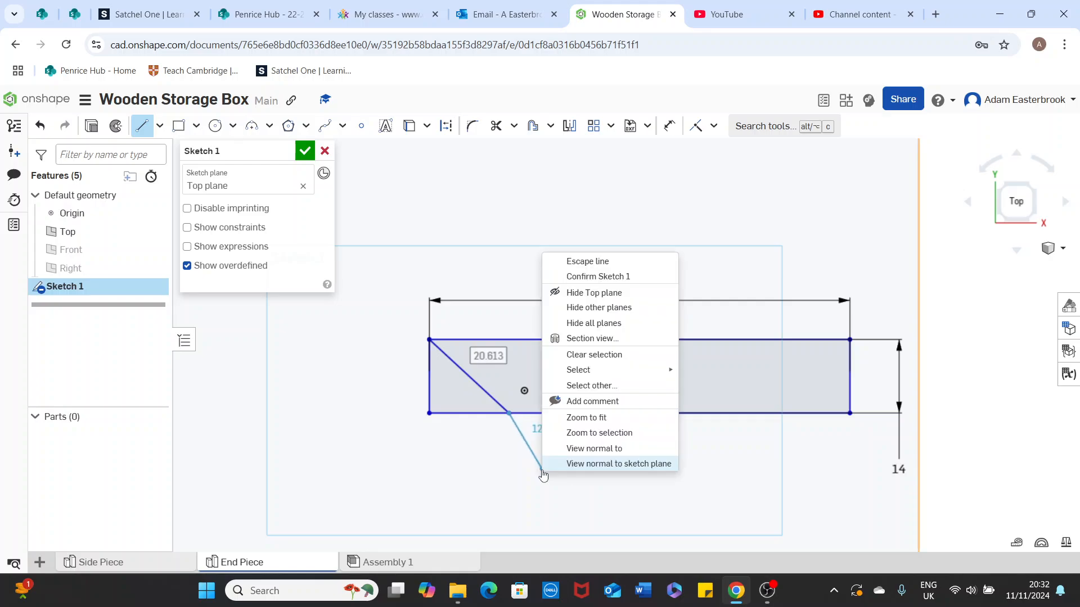
pyautogui.click(598, 263)
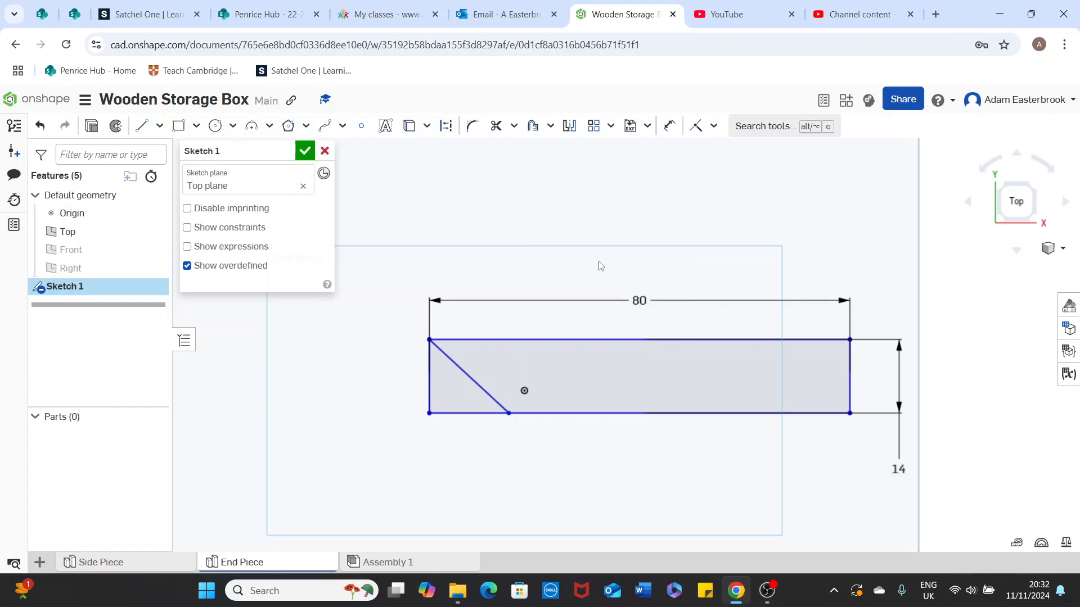
# - Draw a matching slanted line from the top-right corner down to the bottom edge
pyautogui.click(144, 127)
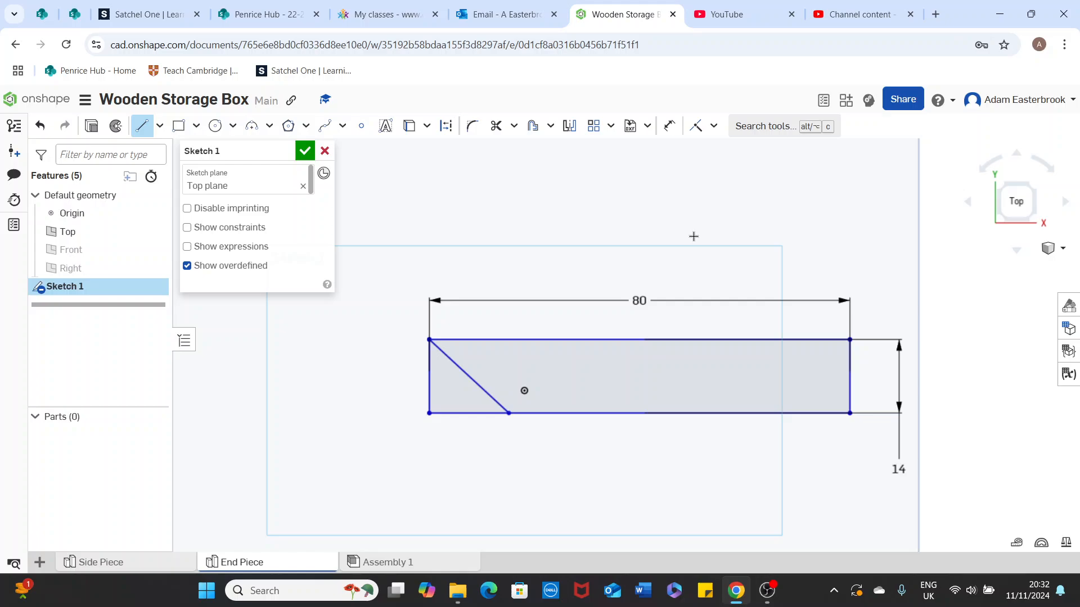
pyautogui.click(849, 340)
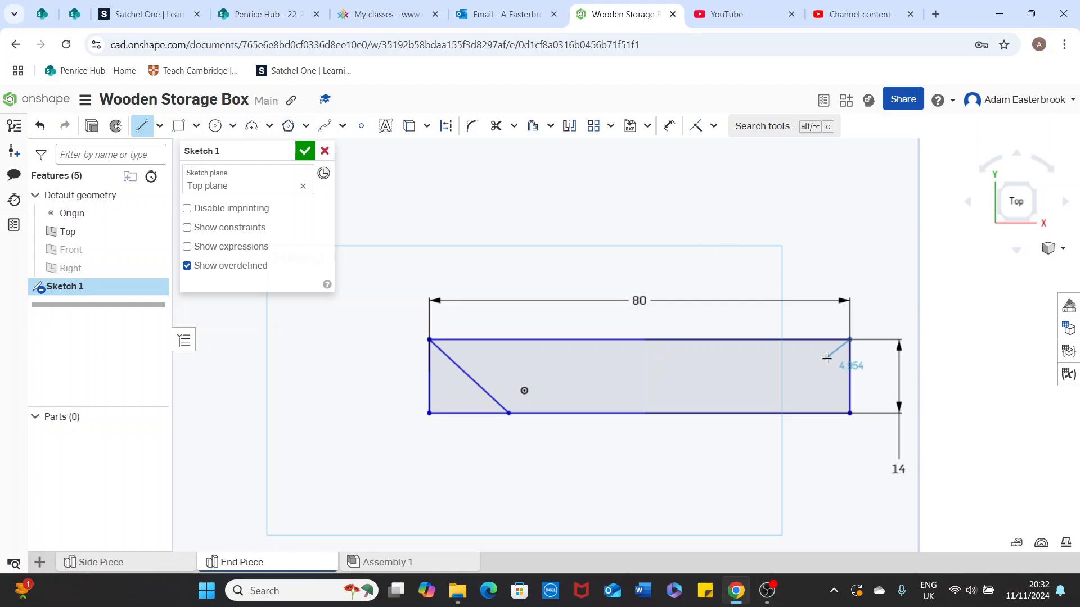
pyautogui.click(774, 413)
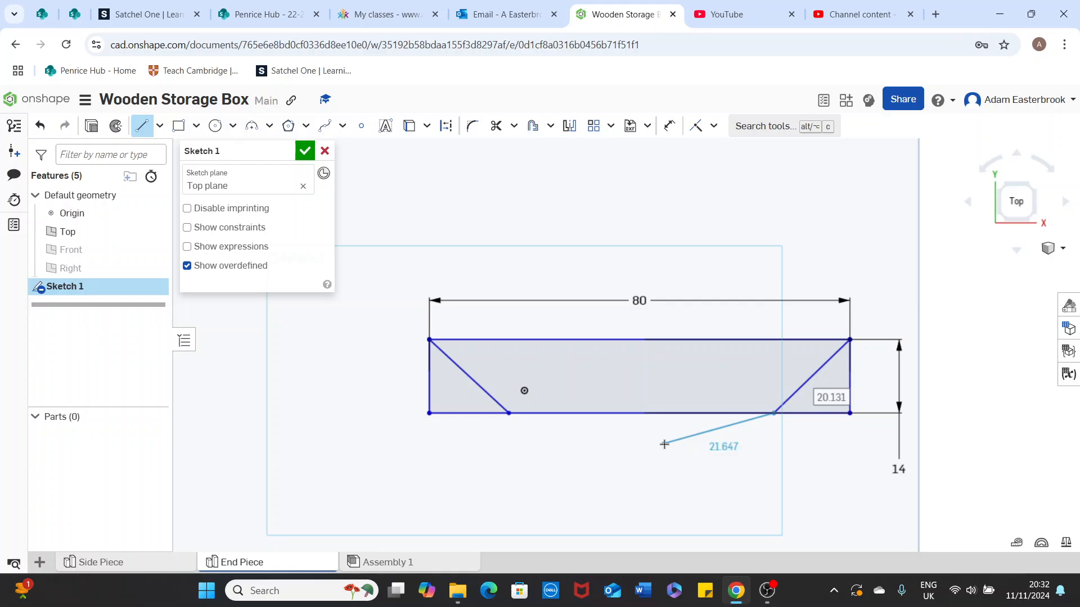
pyautogui.rightClick(665, 444)
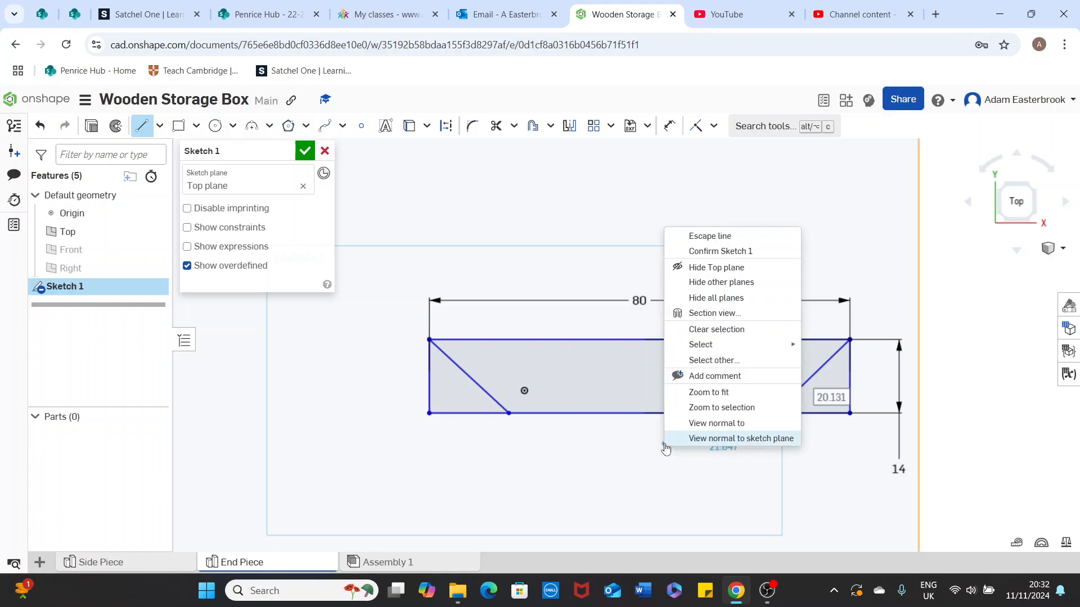
pyautogui.click(712, 237)
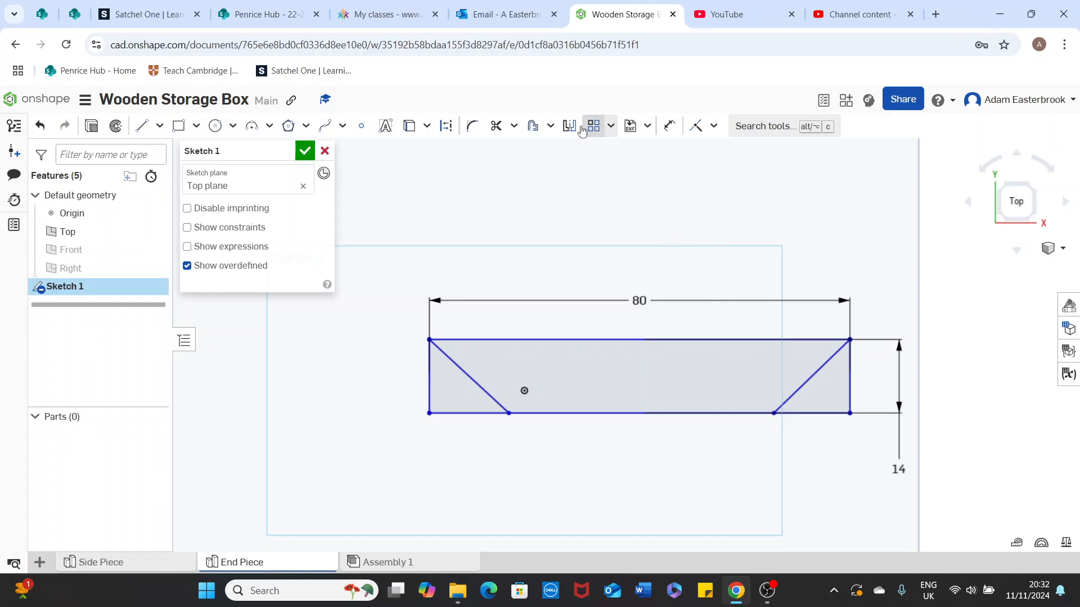
# - Trim the rectangle's left and right edges and the bottom stubs outside the slants
pyautogui.click(495, 127)
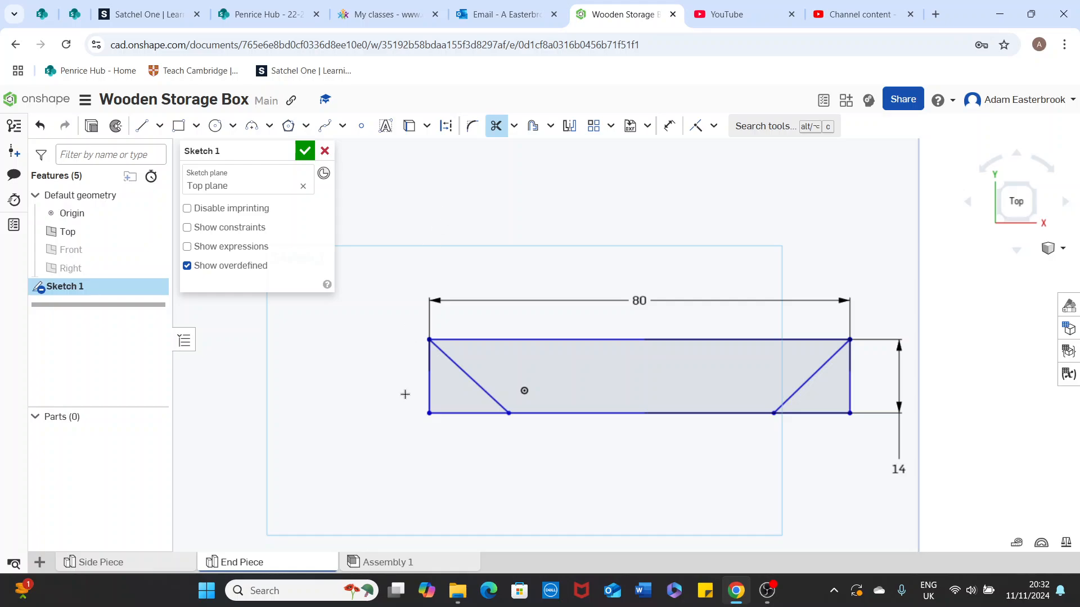
pyautogui.click(431, 381)
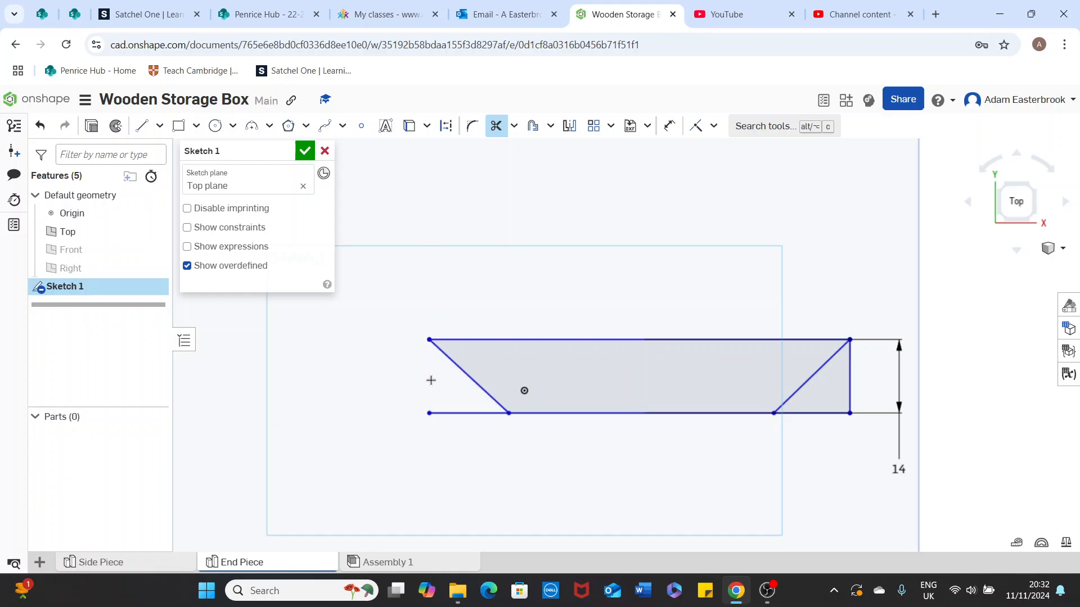
pyautogui.click(443, 414)
pyautogui.click(850, 382)
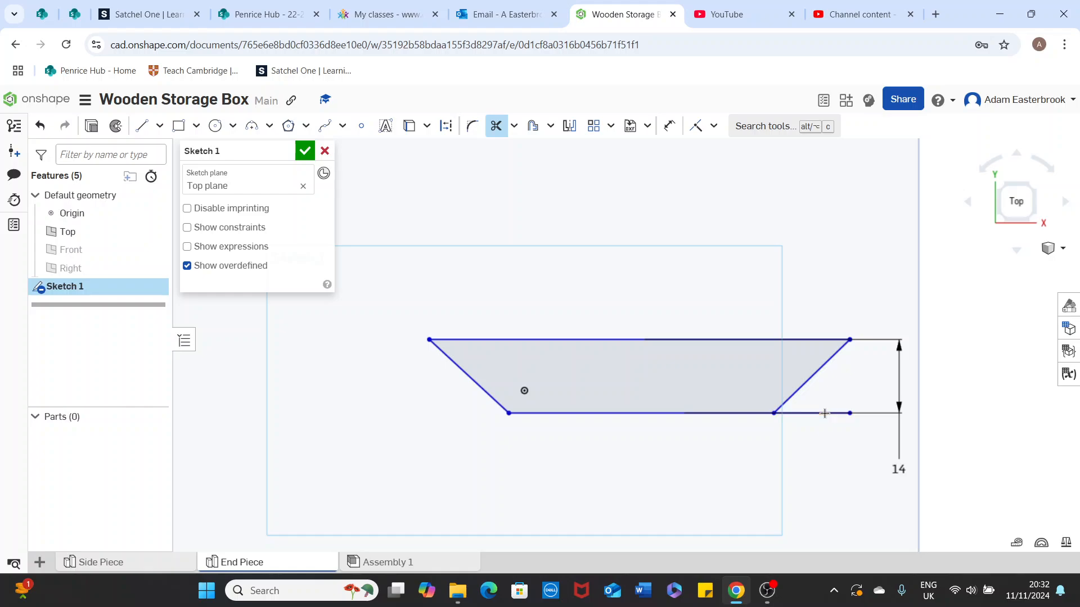
pyautogui.click(824, 414)
# - Set a 45° angle dimension on the left slanted end
pyautogui.click(667, 130)
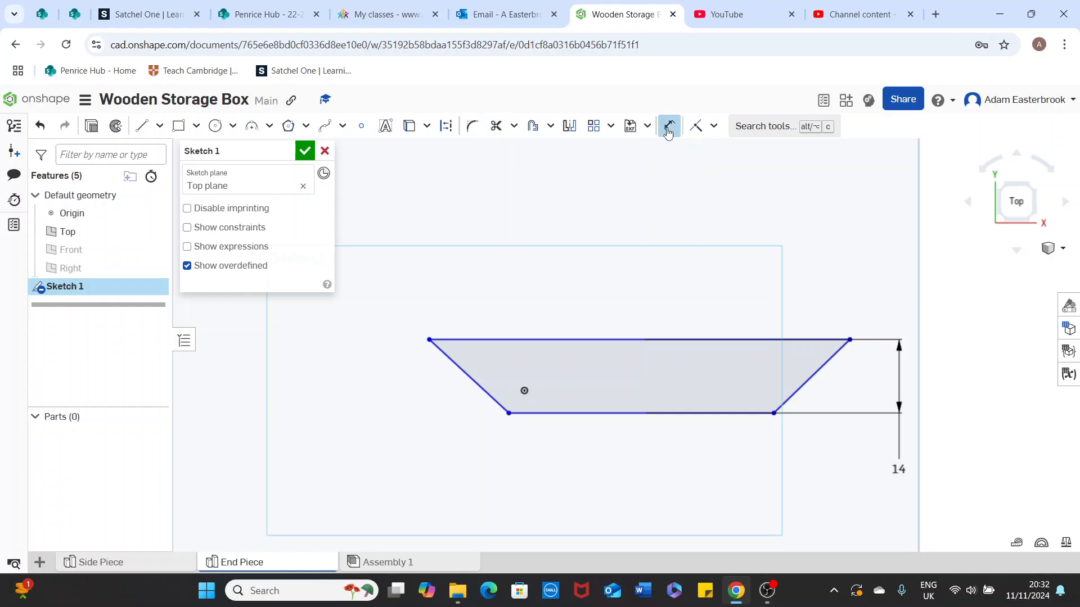
pyautogui.click(462, 371)
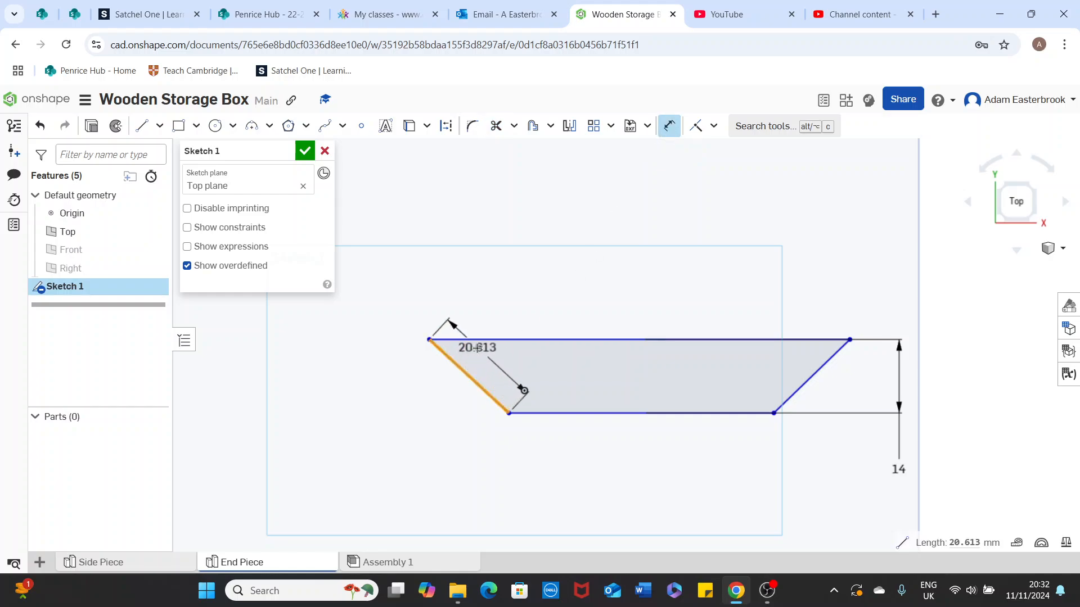
pyautogui.click(481, 340)
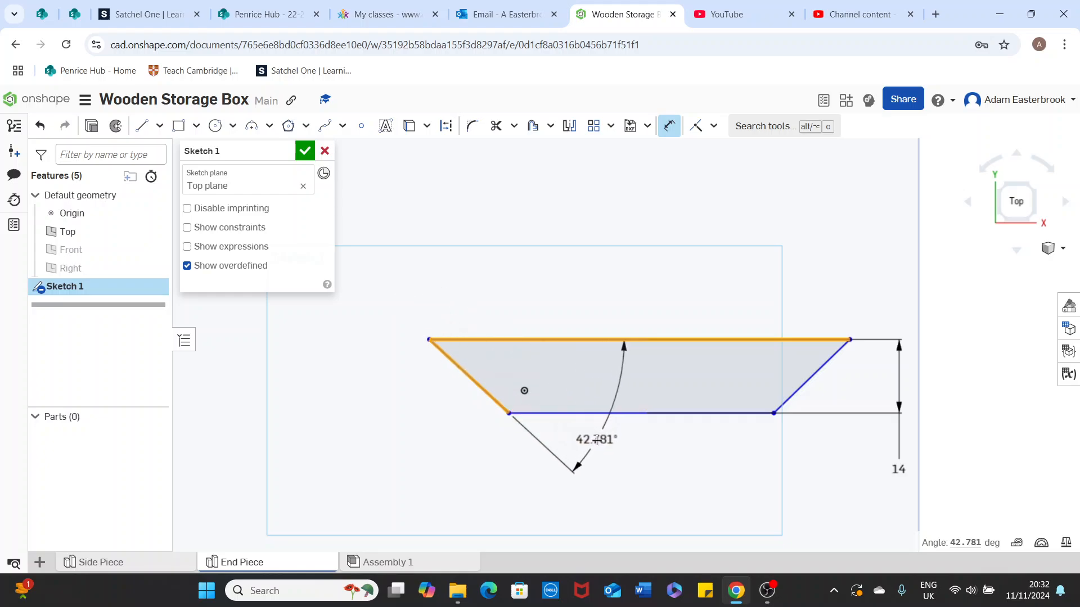
pyautogui.click(598, 441)
pyautogui.write('4')
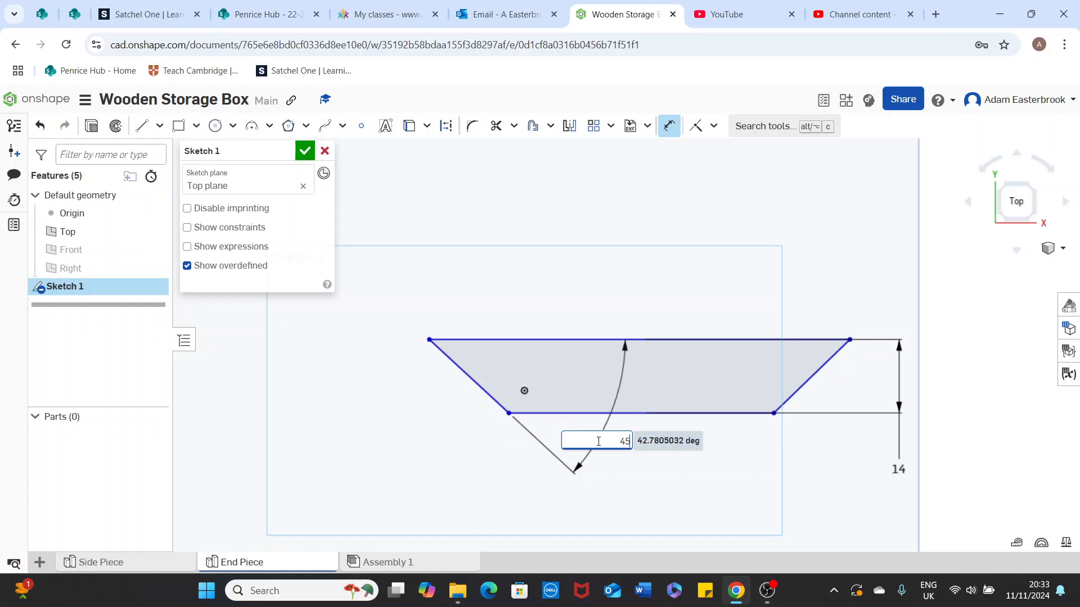
pyautogui.write('5')
pyautogui.press('Return')
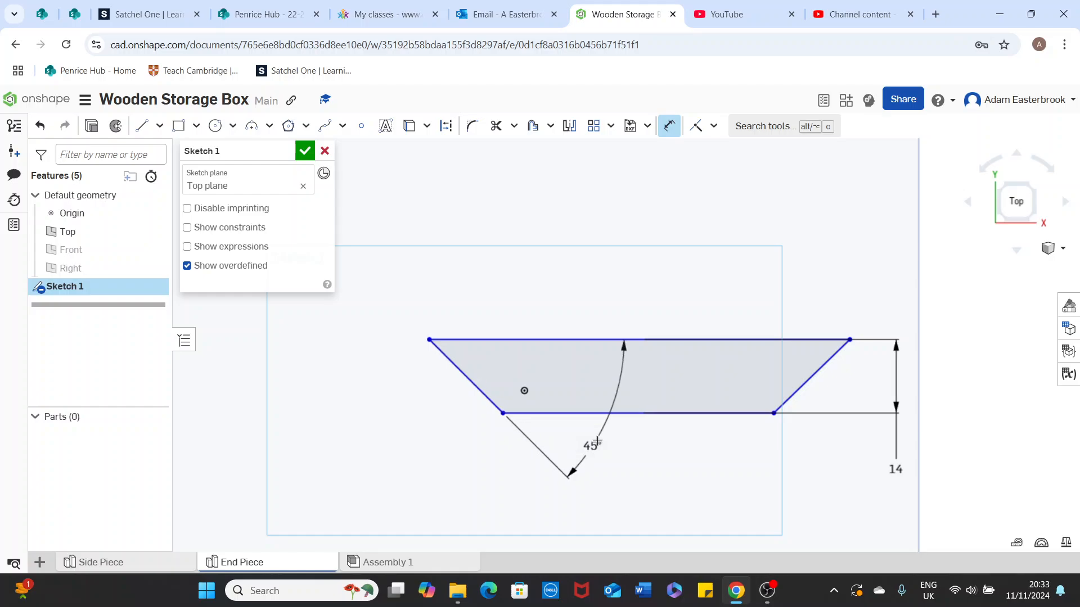
# - Set a 45° angle dimension on the right slanted end
pyautogui.click(788, 340)
pyautogui.click(812, 374)
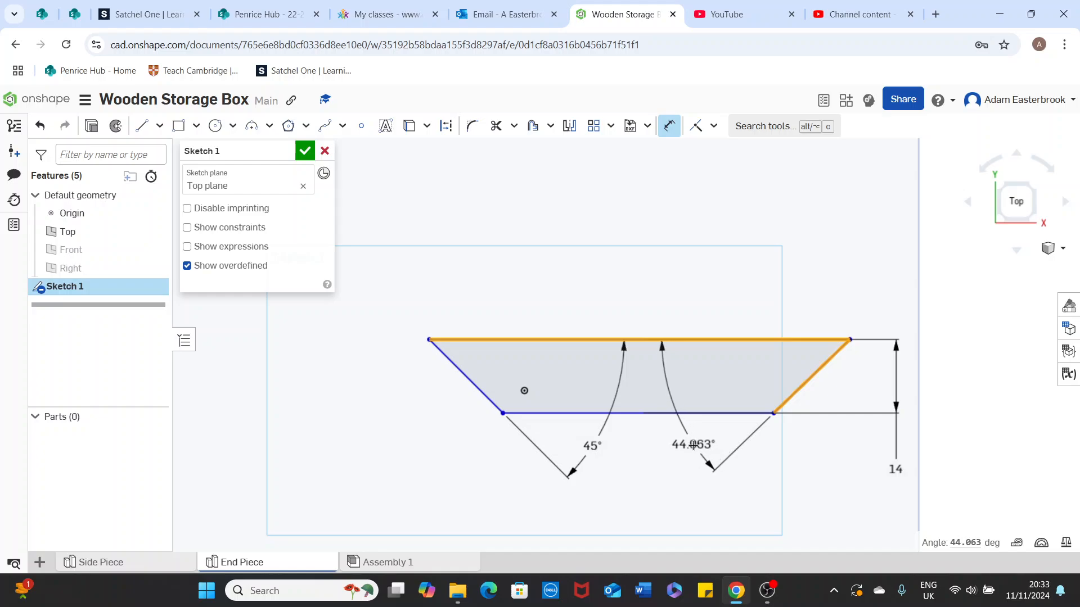
pyautogui.click(690, 446)
pyautogui.write('45')
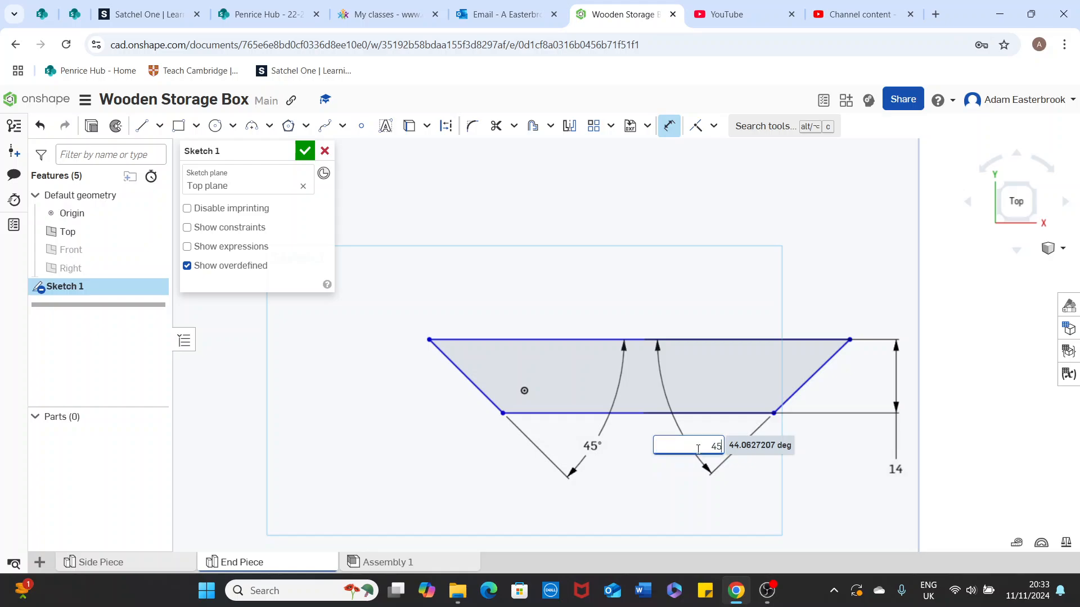
pyautogui.press('Return')
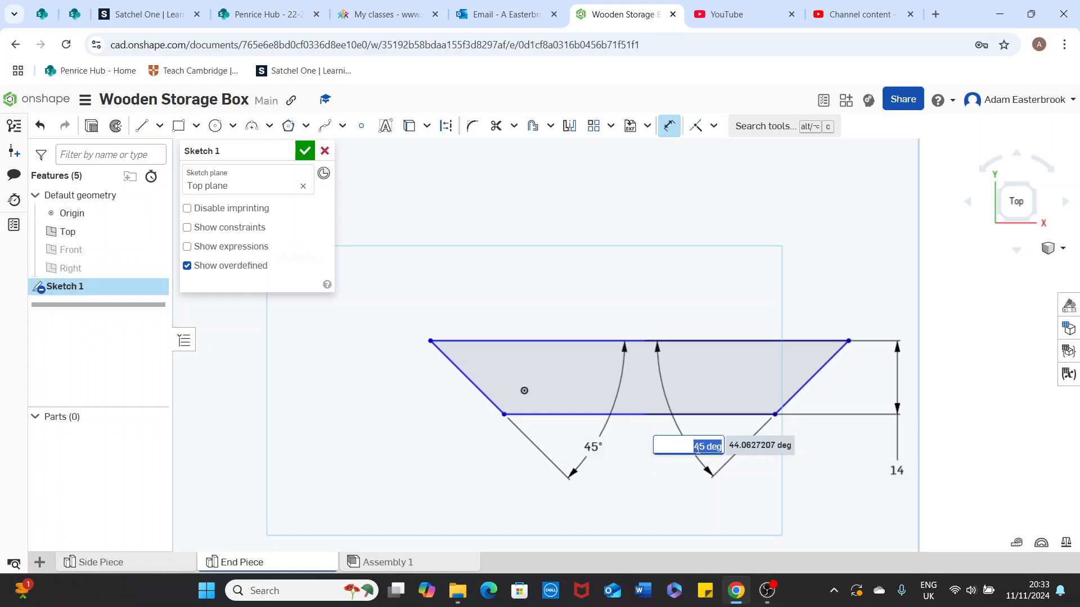
pyautogui.press('Return')
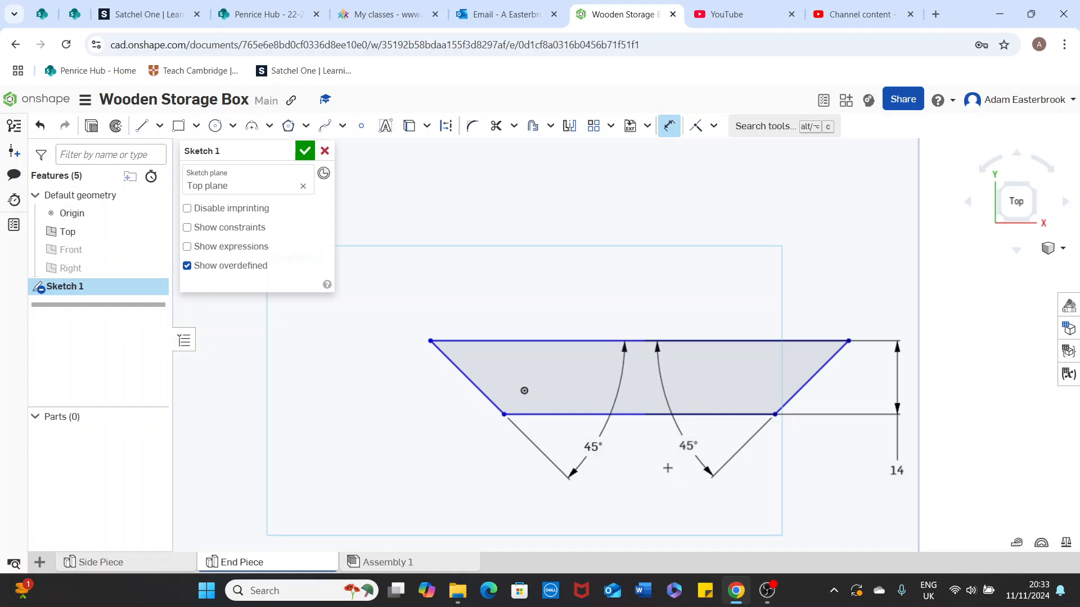
# - Close Sketch 1, switch to the isometric view, and start an Extrude feature
pyautogui.click(305, 150)
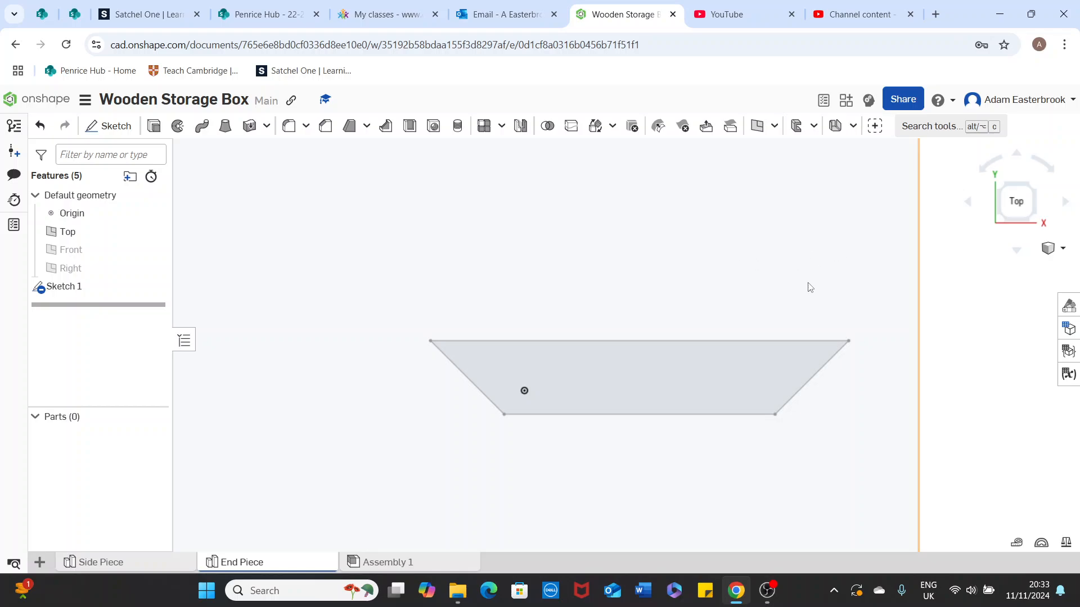
pyautogui.click(1062, 248)
pyautogui.click(1001, 266)
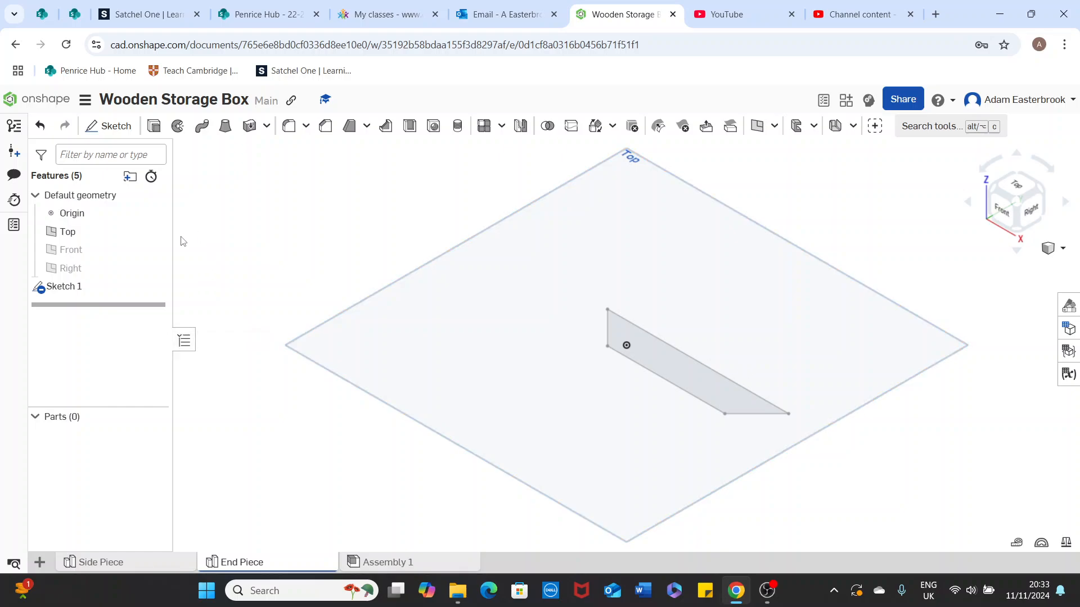
pyautogui.click(154, 127)
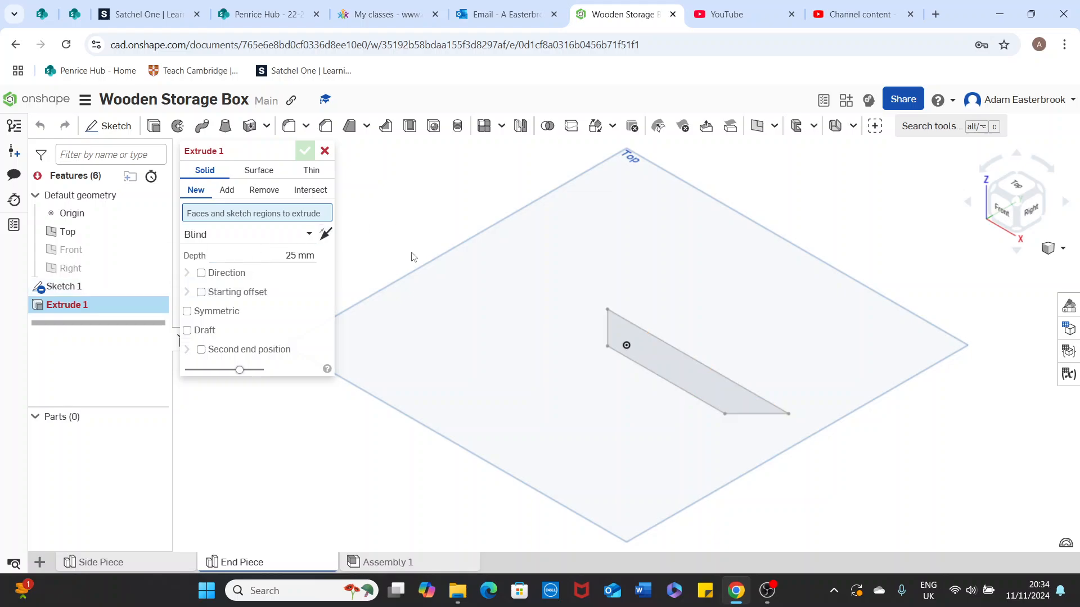
# - Extrude the trapezoid sketch face symmetrically with a 40 mm depth to create Part 1
pyautogui.click(647, 337)
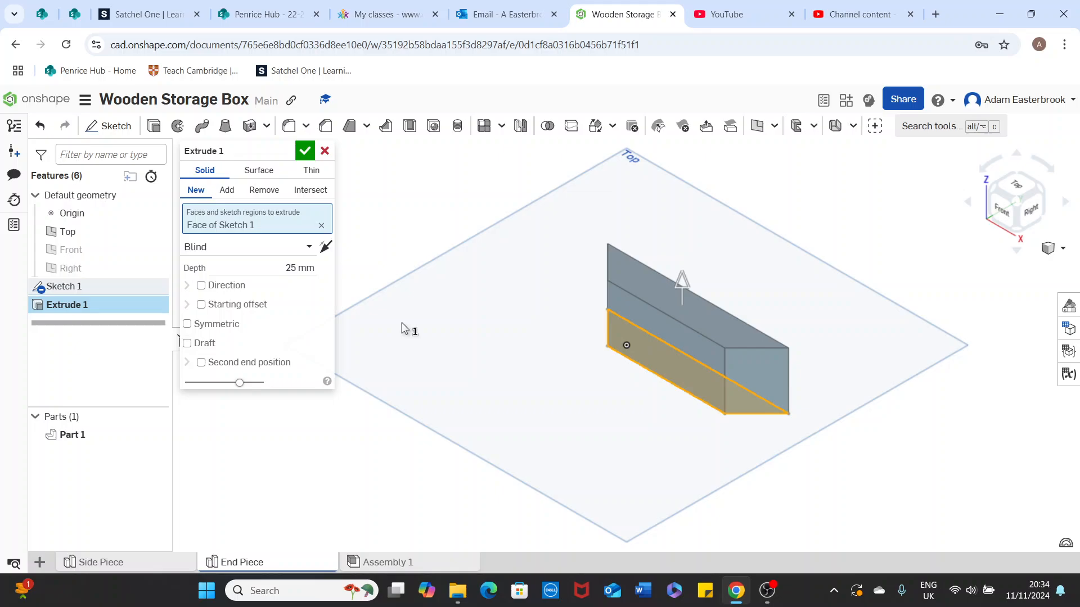
pyautogui.click(325, 247)
pyautogui.click(325, 247)
pyautogui.click(188, 325)
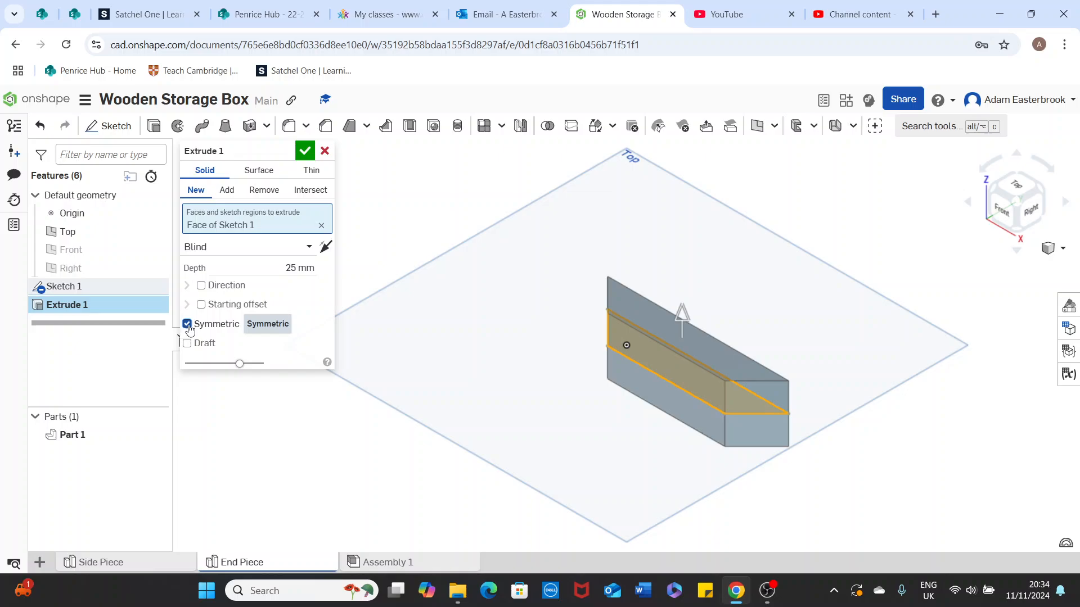
pyautogui.click(298, 268)
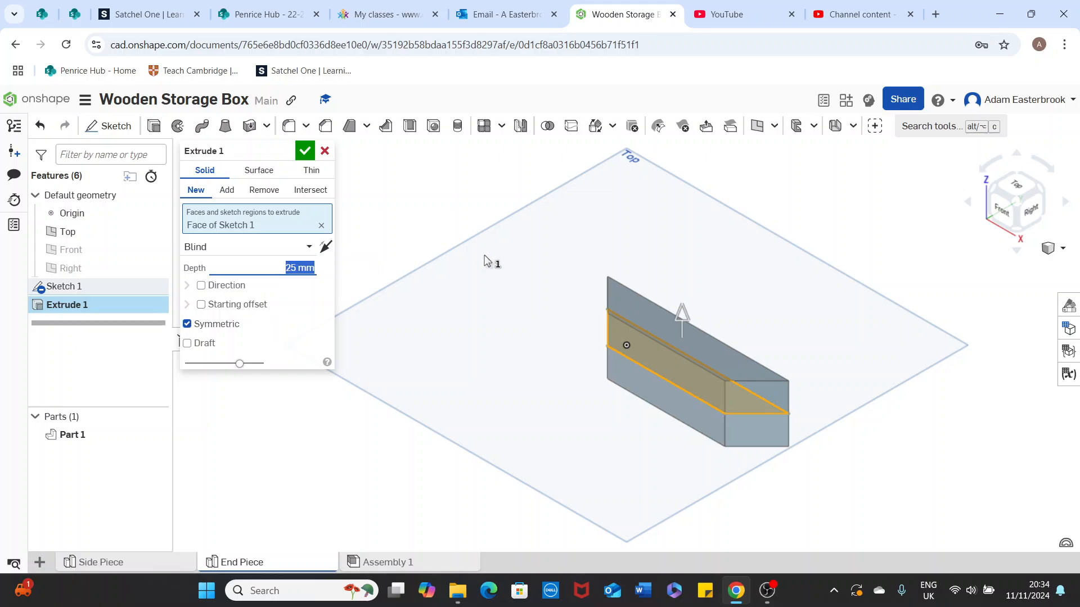
pyautogui.write('40')
pyautogui.press('Return')
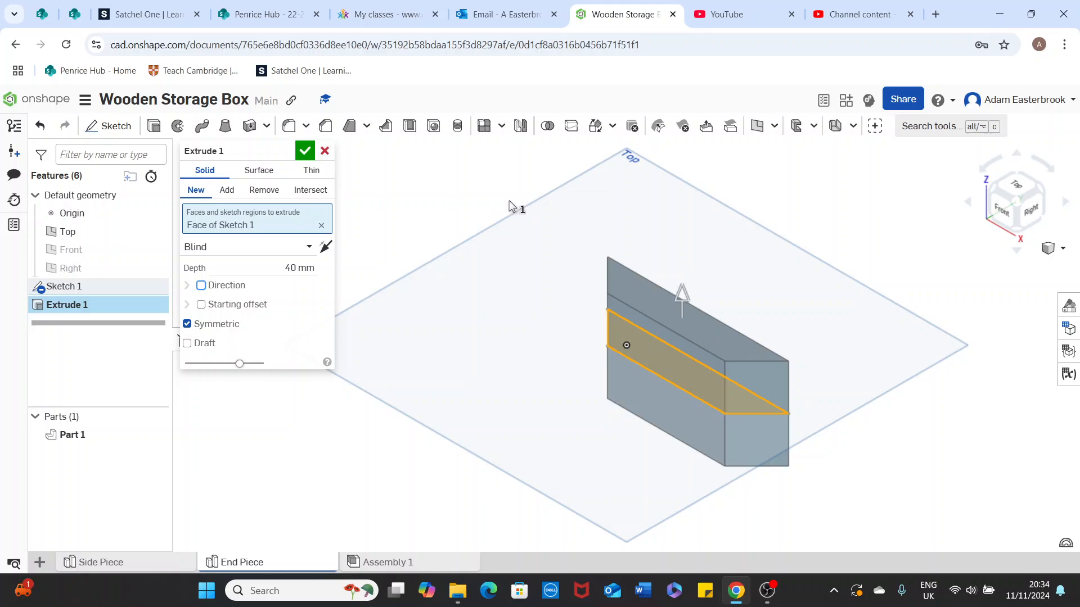
pyautogui.click(305, 152)
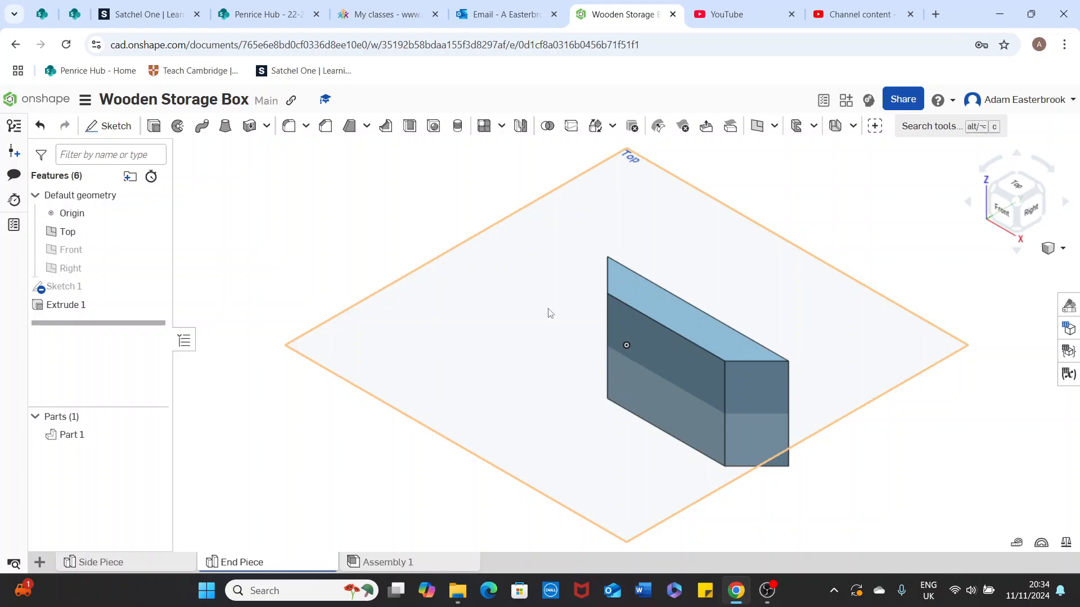
# - Hide the Origin from the feature list
pyautogui.click(155, 214)
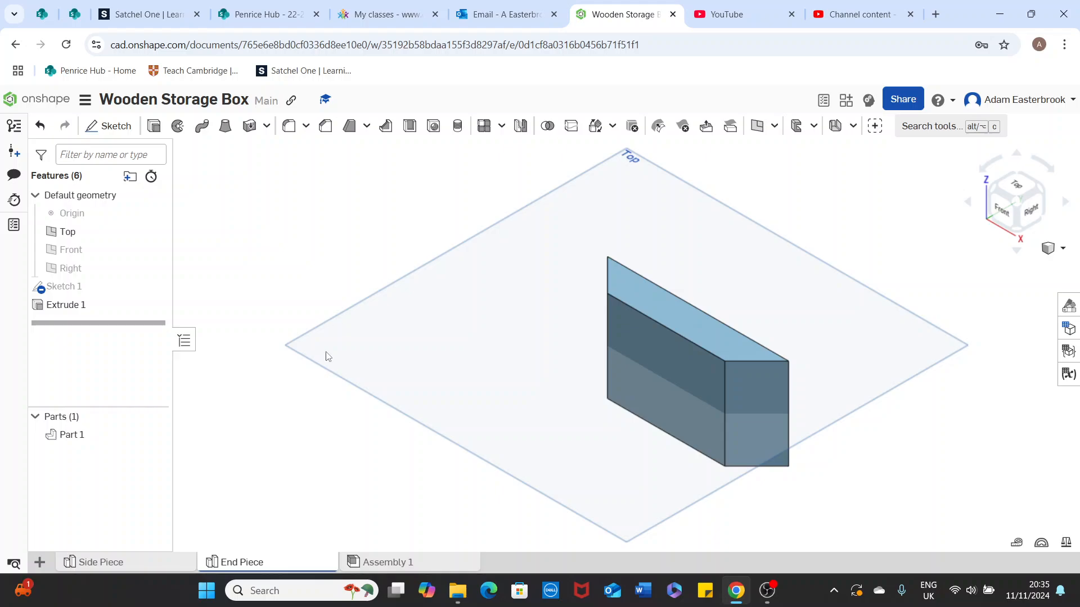
# - Set Part 1's appearance to the tan wood colour EAB97D
pyautogui.rightClick(94, 441)
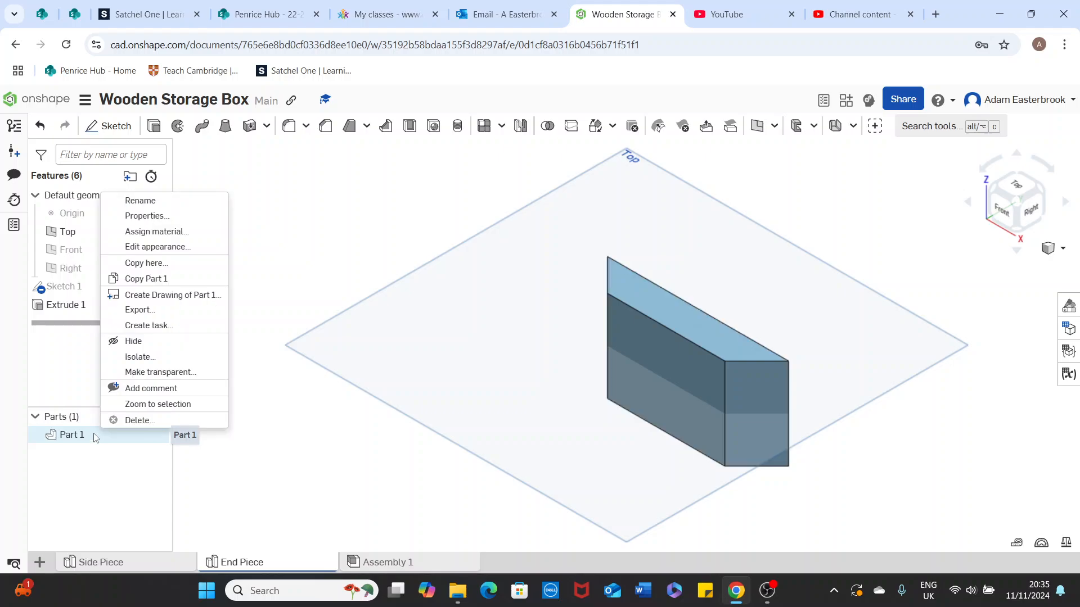
pyautogui.click(161, 247)
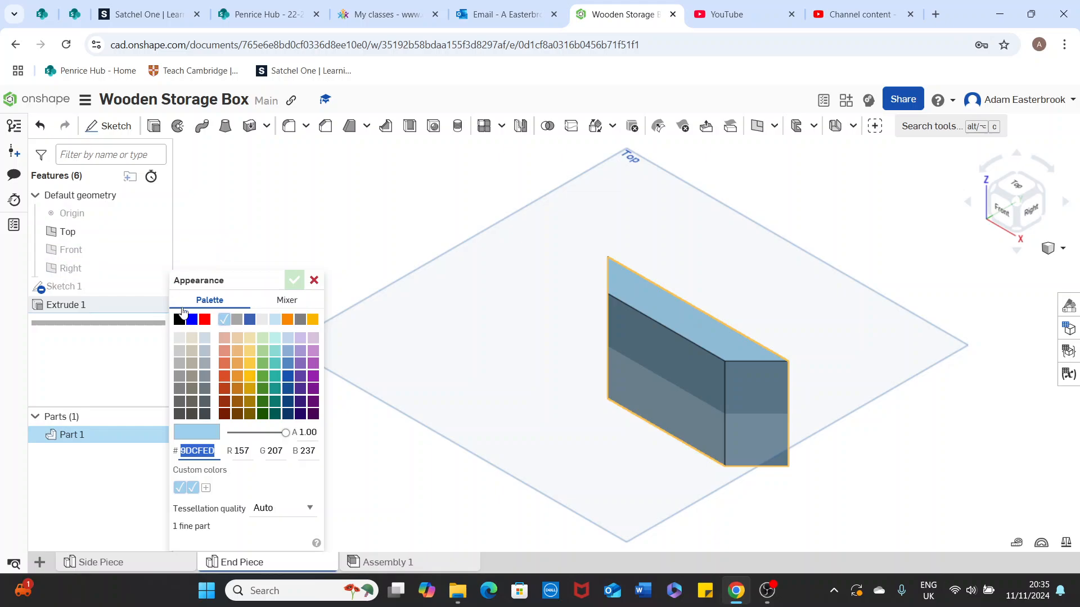
pyautogui.click(236, 351)
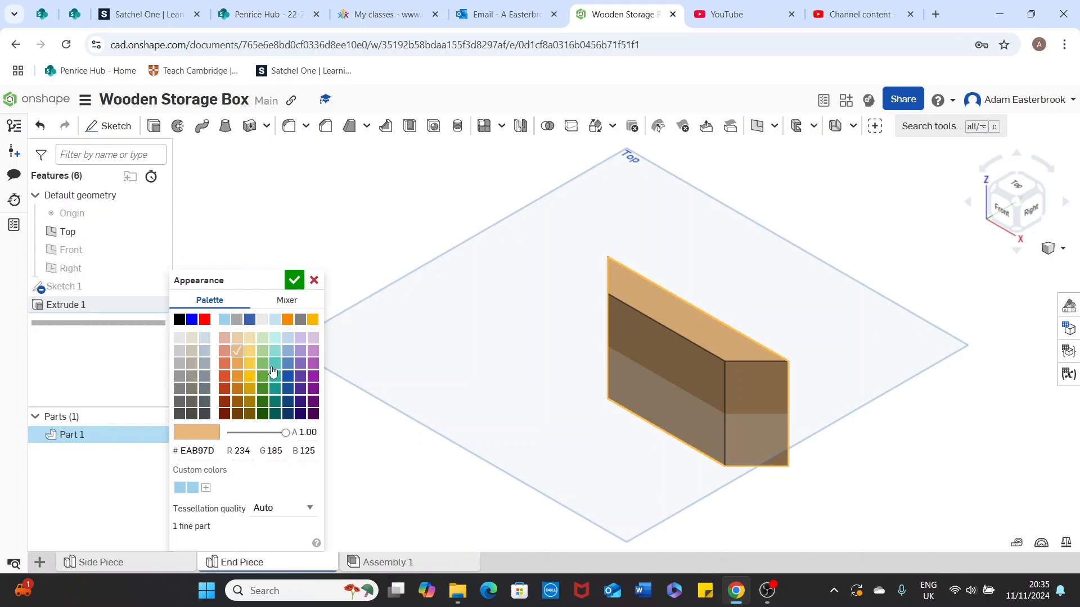
pyautogui.click(295, 280)
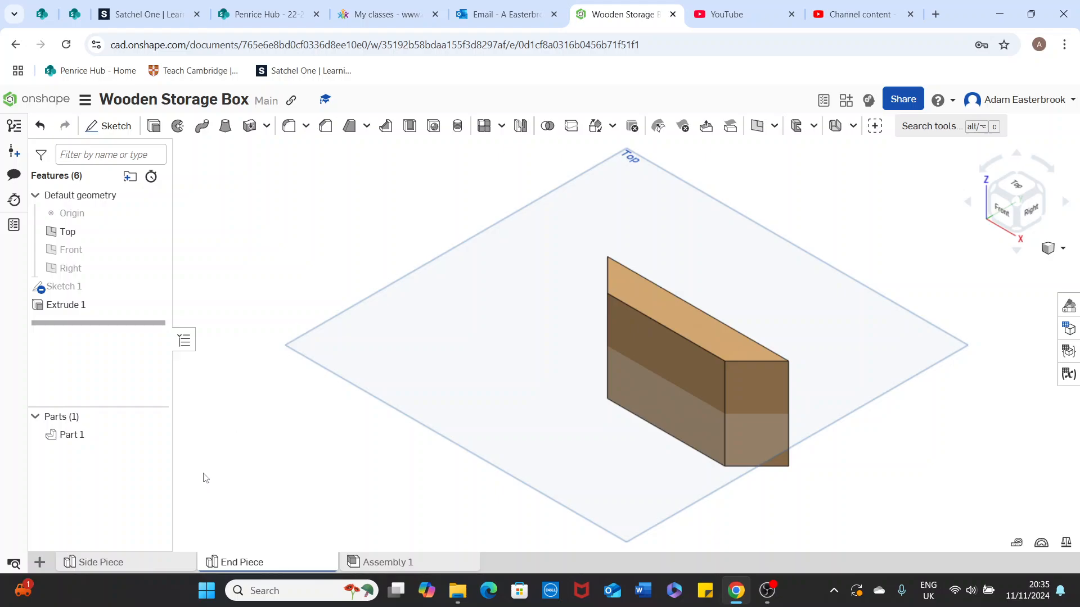
pyautogui.moveTo(141, 568)
pyautogui.moveTo(243, 567)
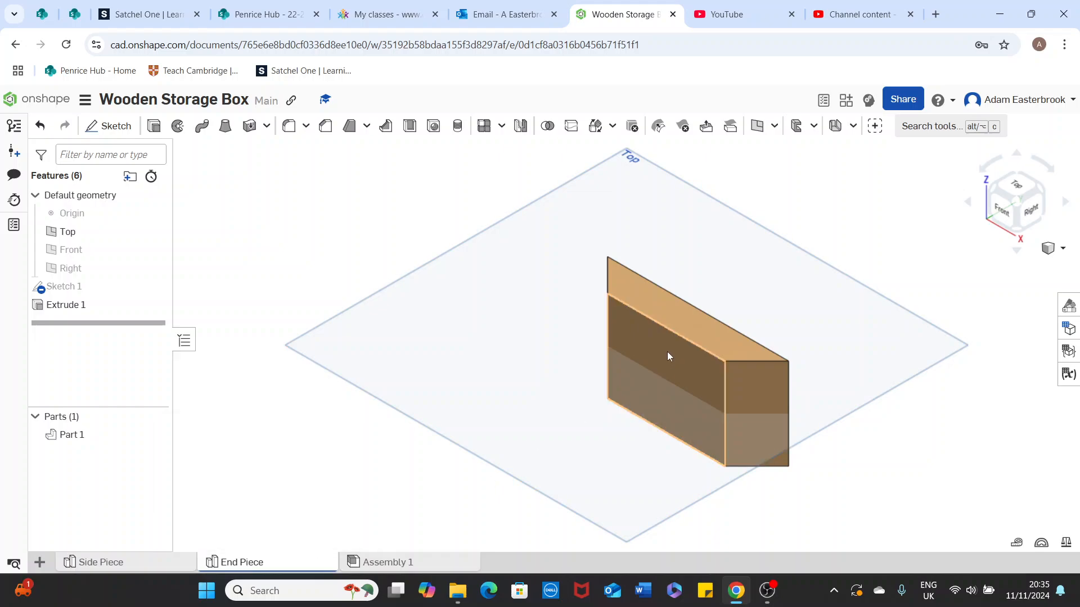